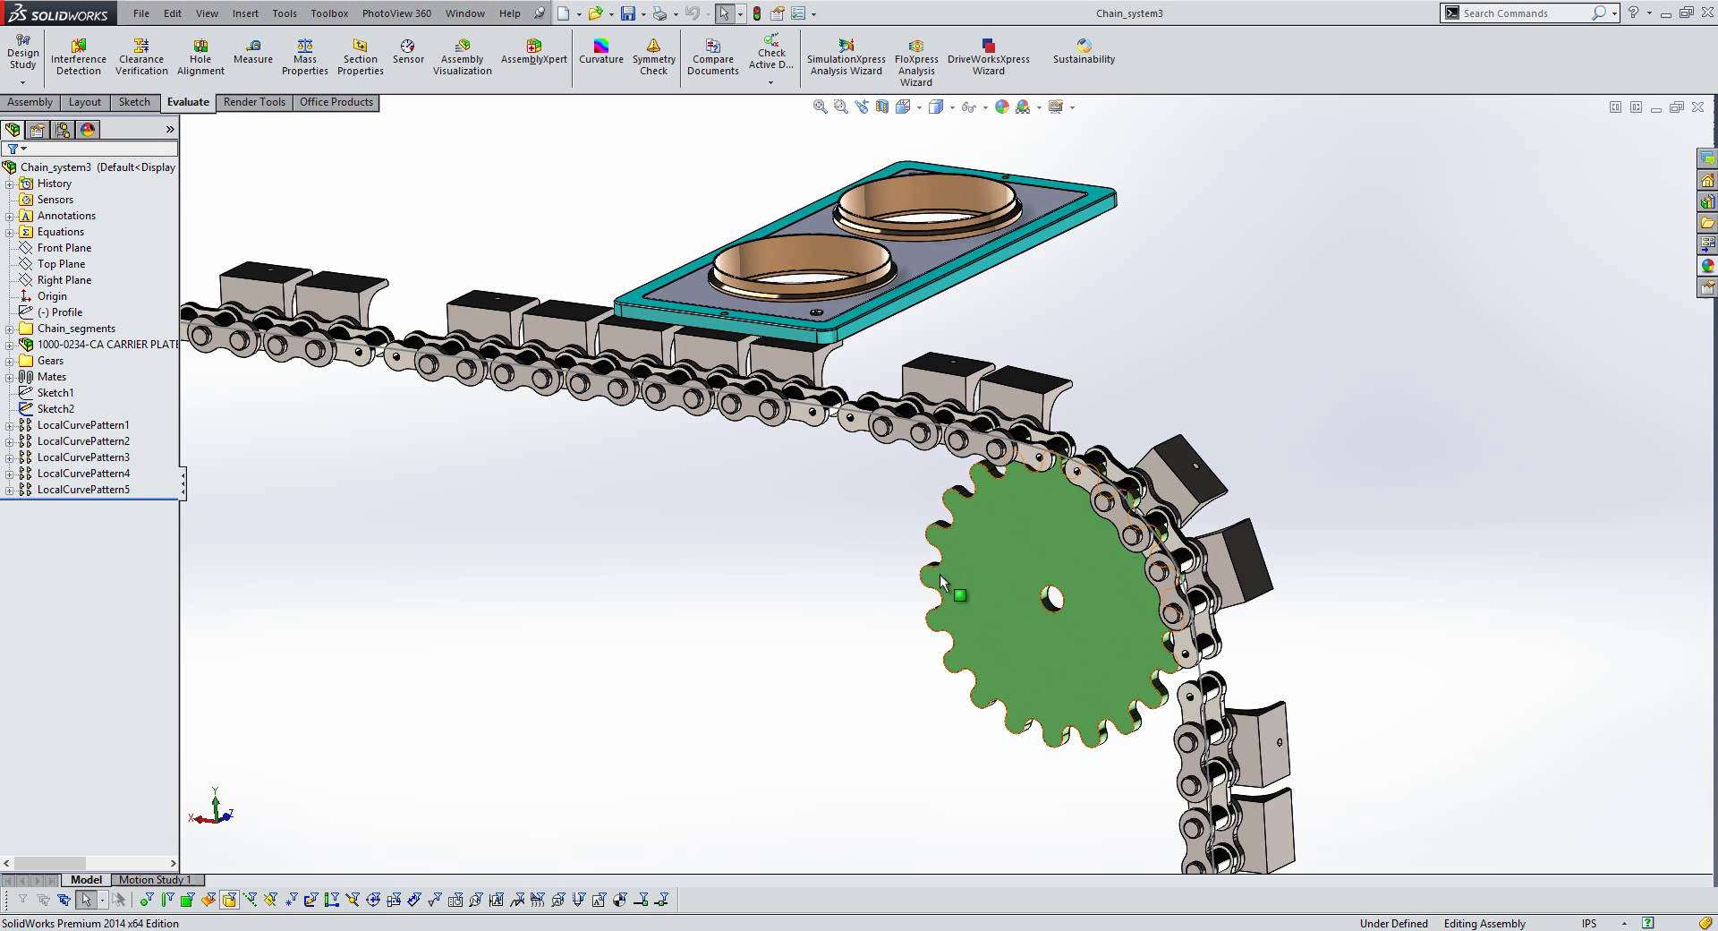
Start a Curve Driven Component Pattern using Sketch2 as the path
{"action": "left_click", "coordinate": [30, 102]}
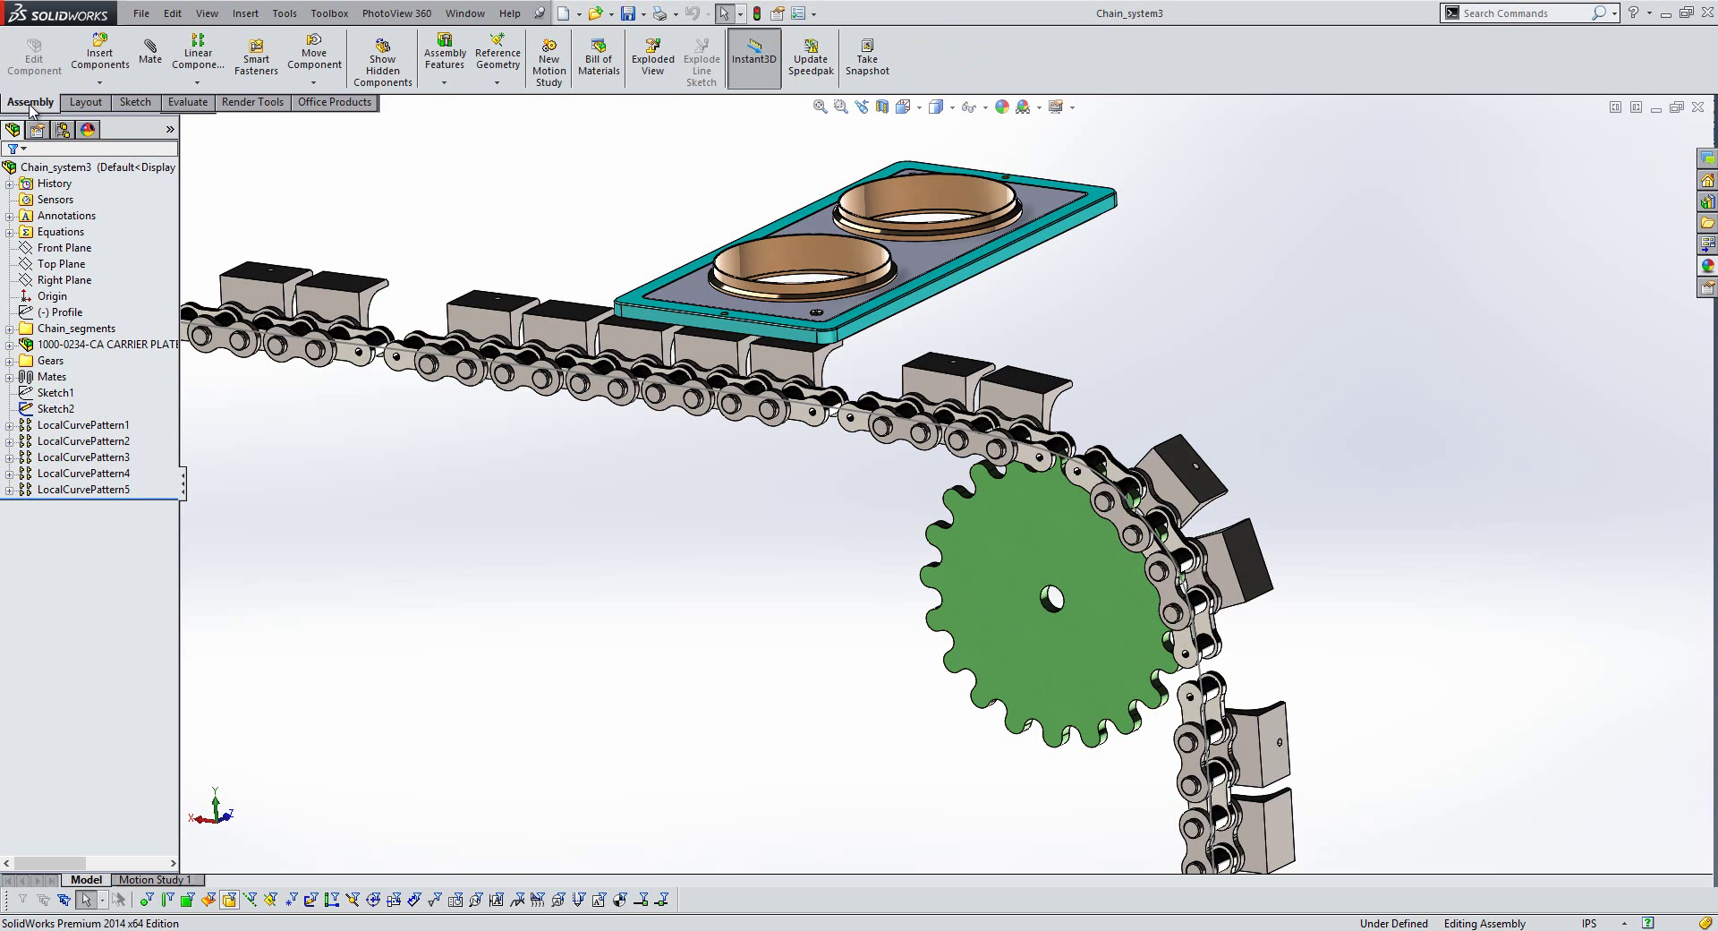
{"action": "left_click", "coordinate": [197, 82]}
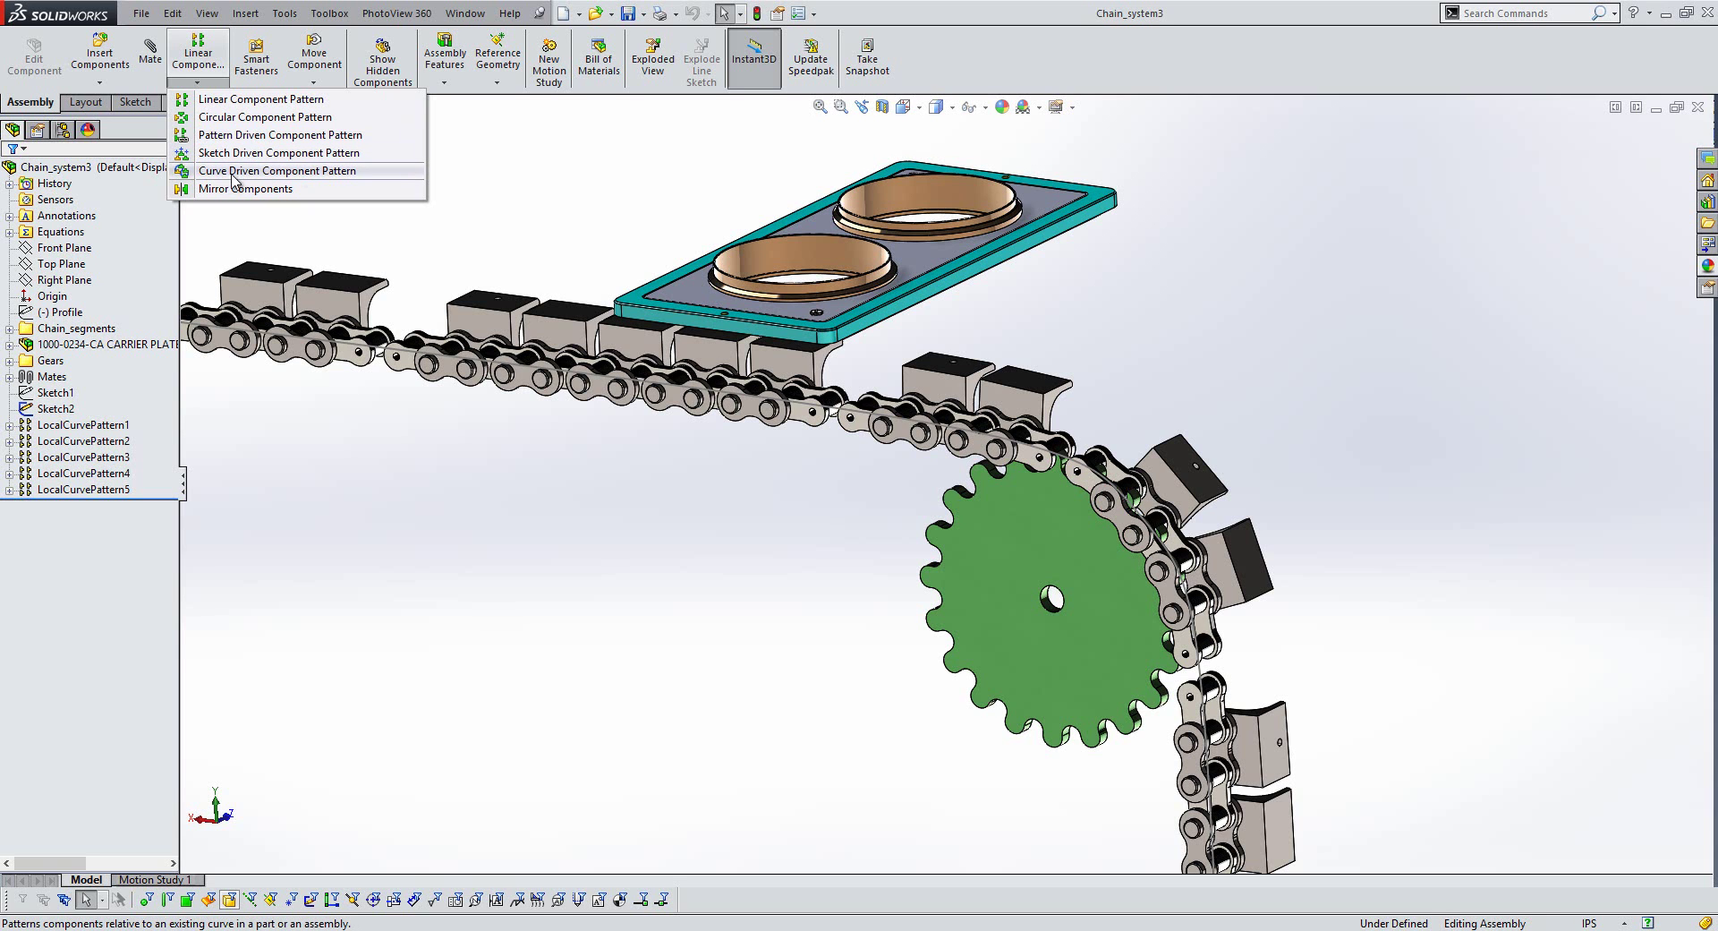
{"action": "left_click", "coordinate": [284, 171]}
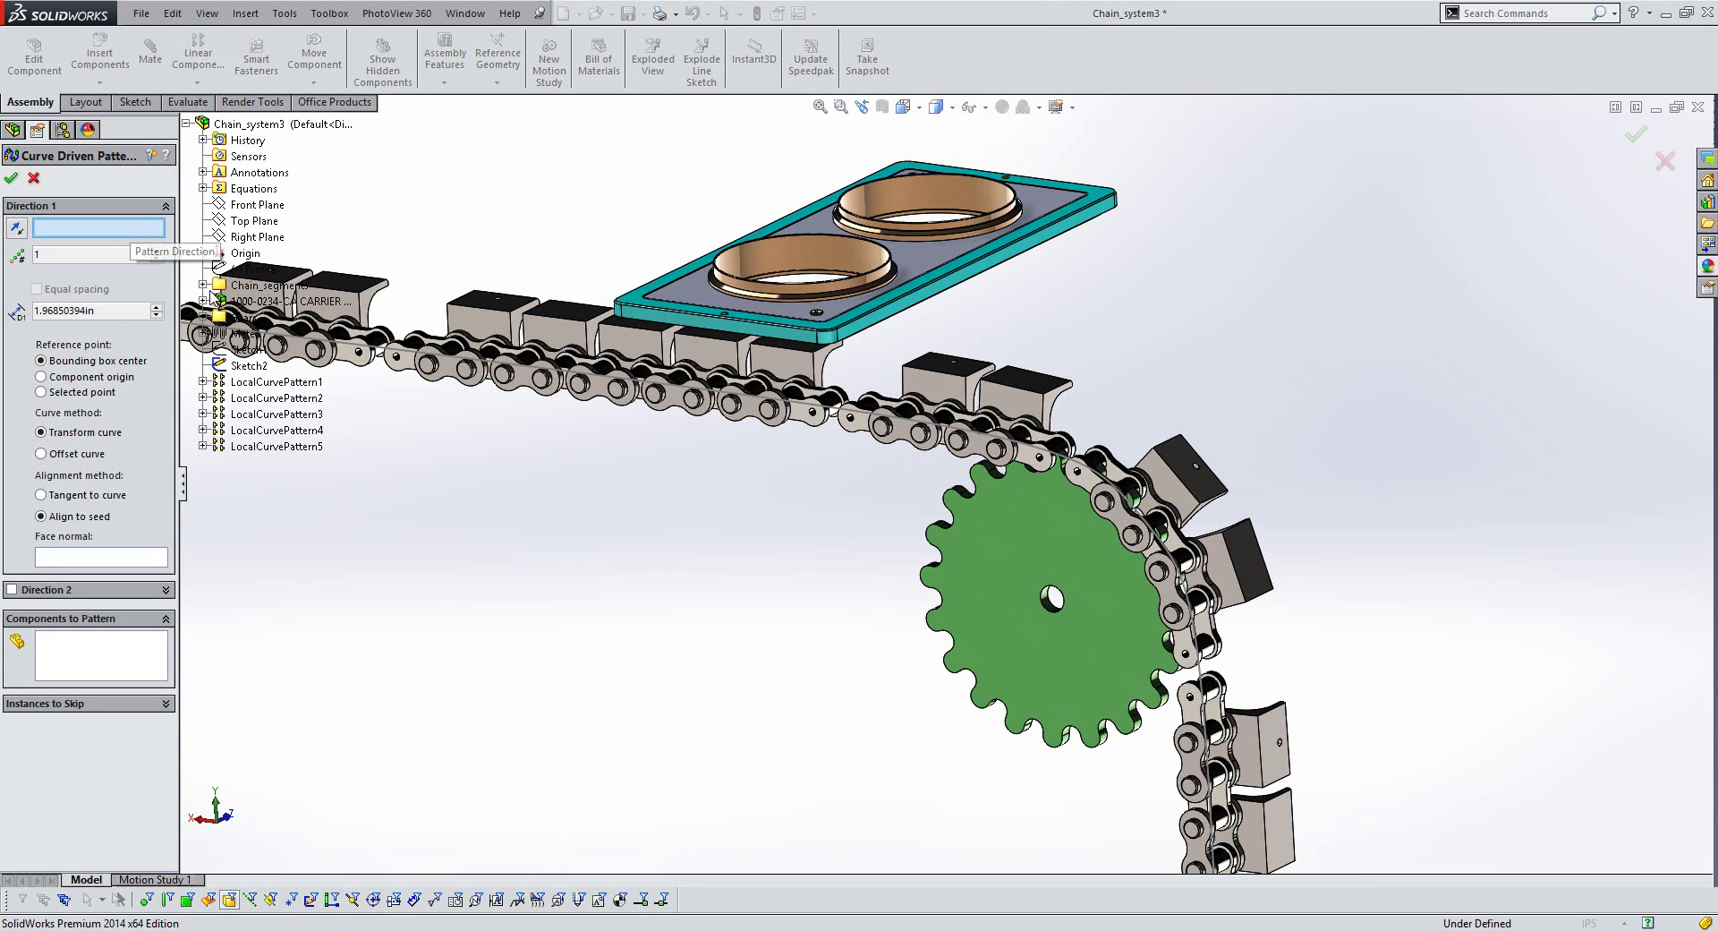
{"action": "left_click", "coordinate": [246, 366]}
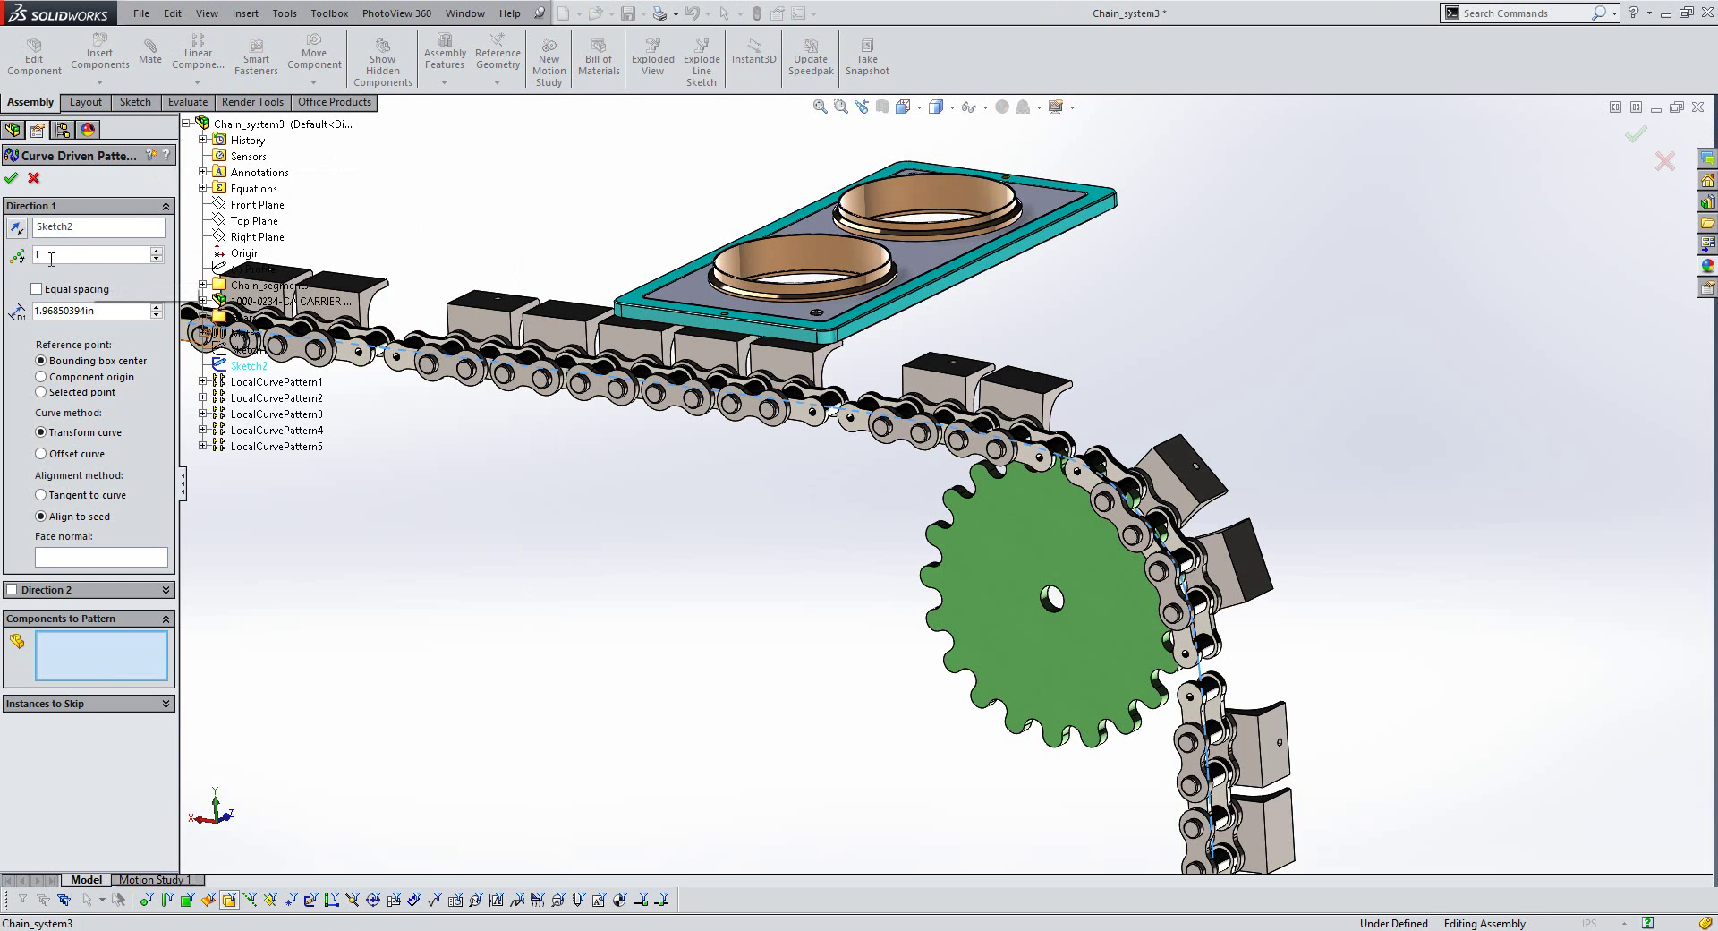
Link the instance count to the Full_loop variable, giving 24 instances
{"action": "double_click", "coordinate": [51, 256]}
{"action": "type", "text": "="}
{"action": "mouse_move", "coordinate": [59, 275]}
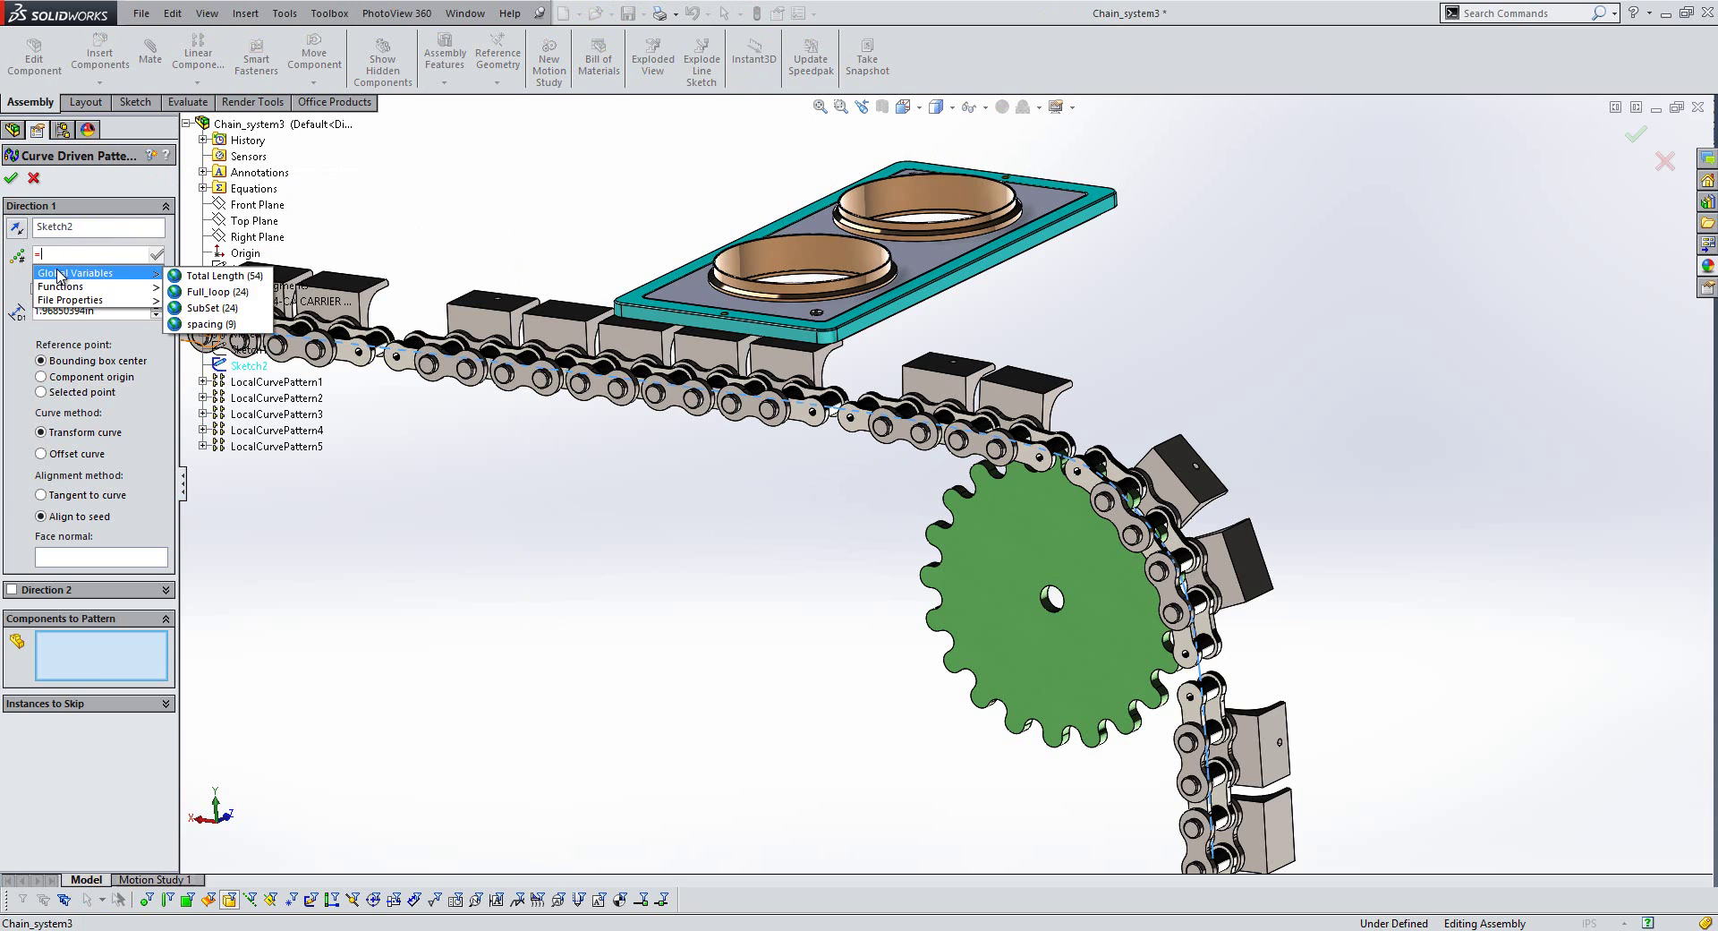
{"action": "left_click", "coordinate": [202, 292]}
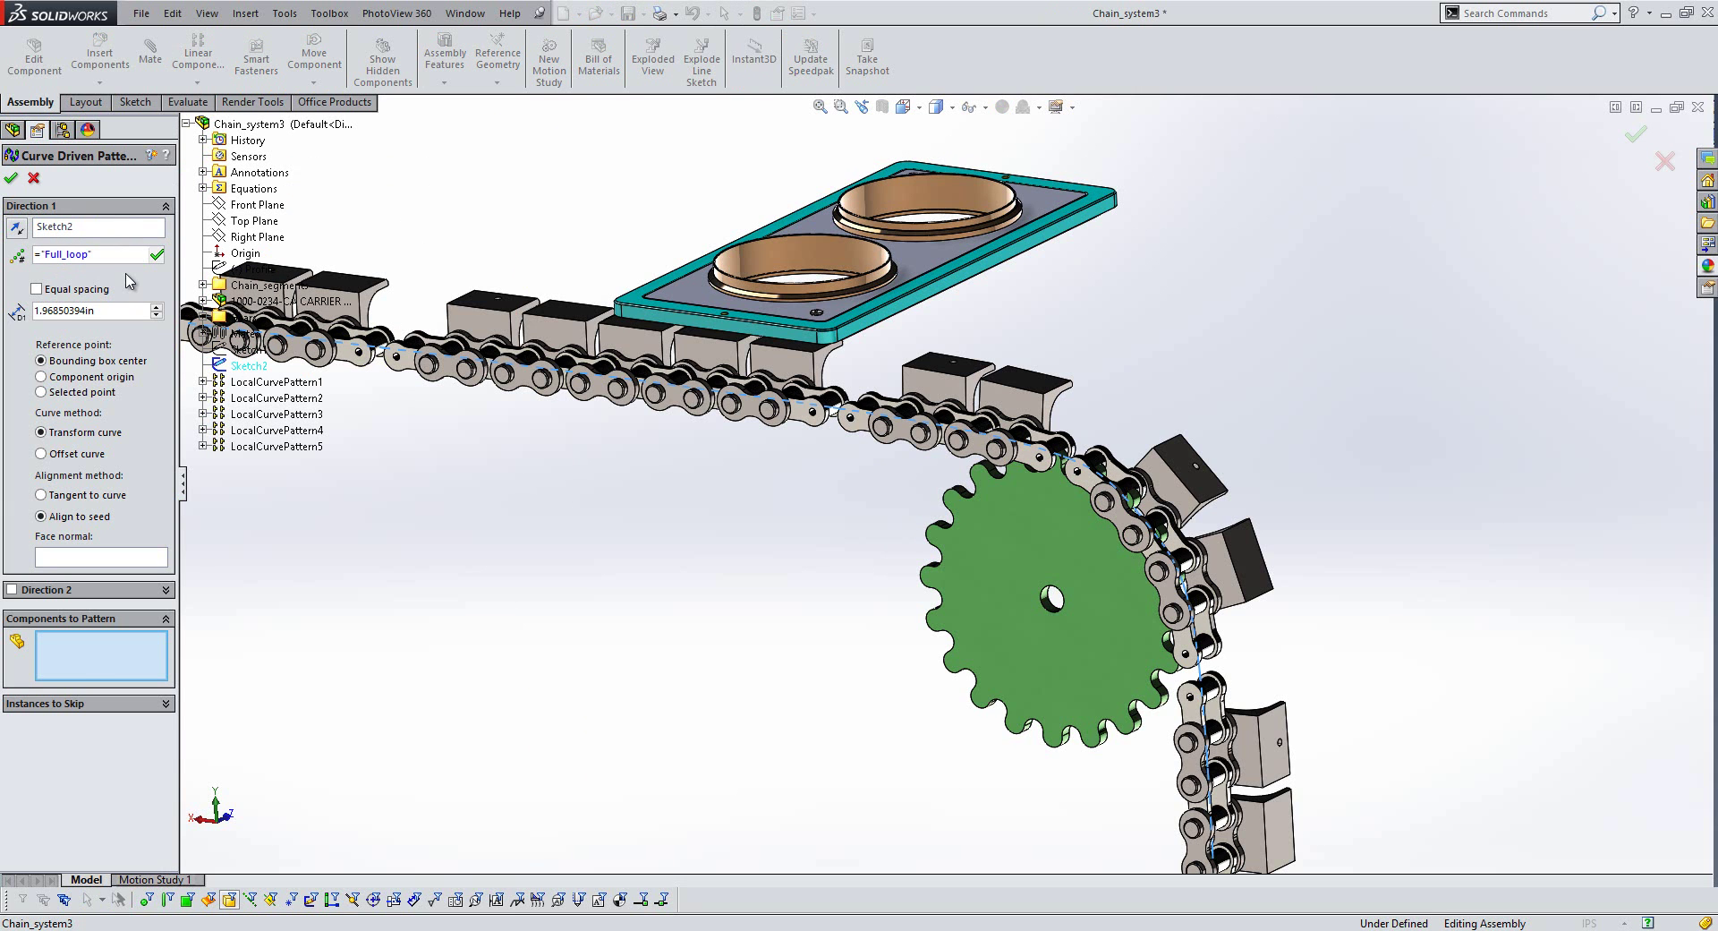
{"action": "left_click", "coordinate": [106, 309]}
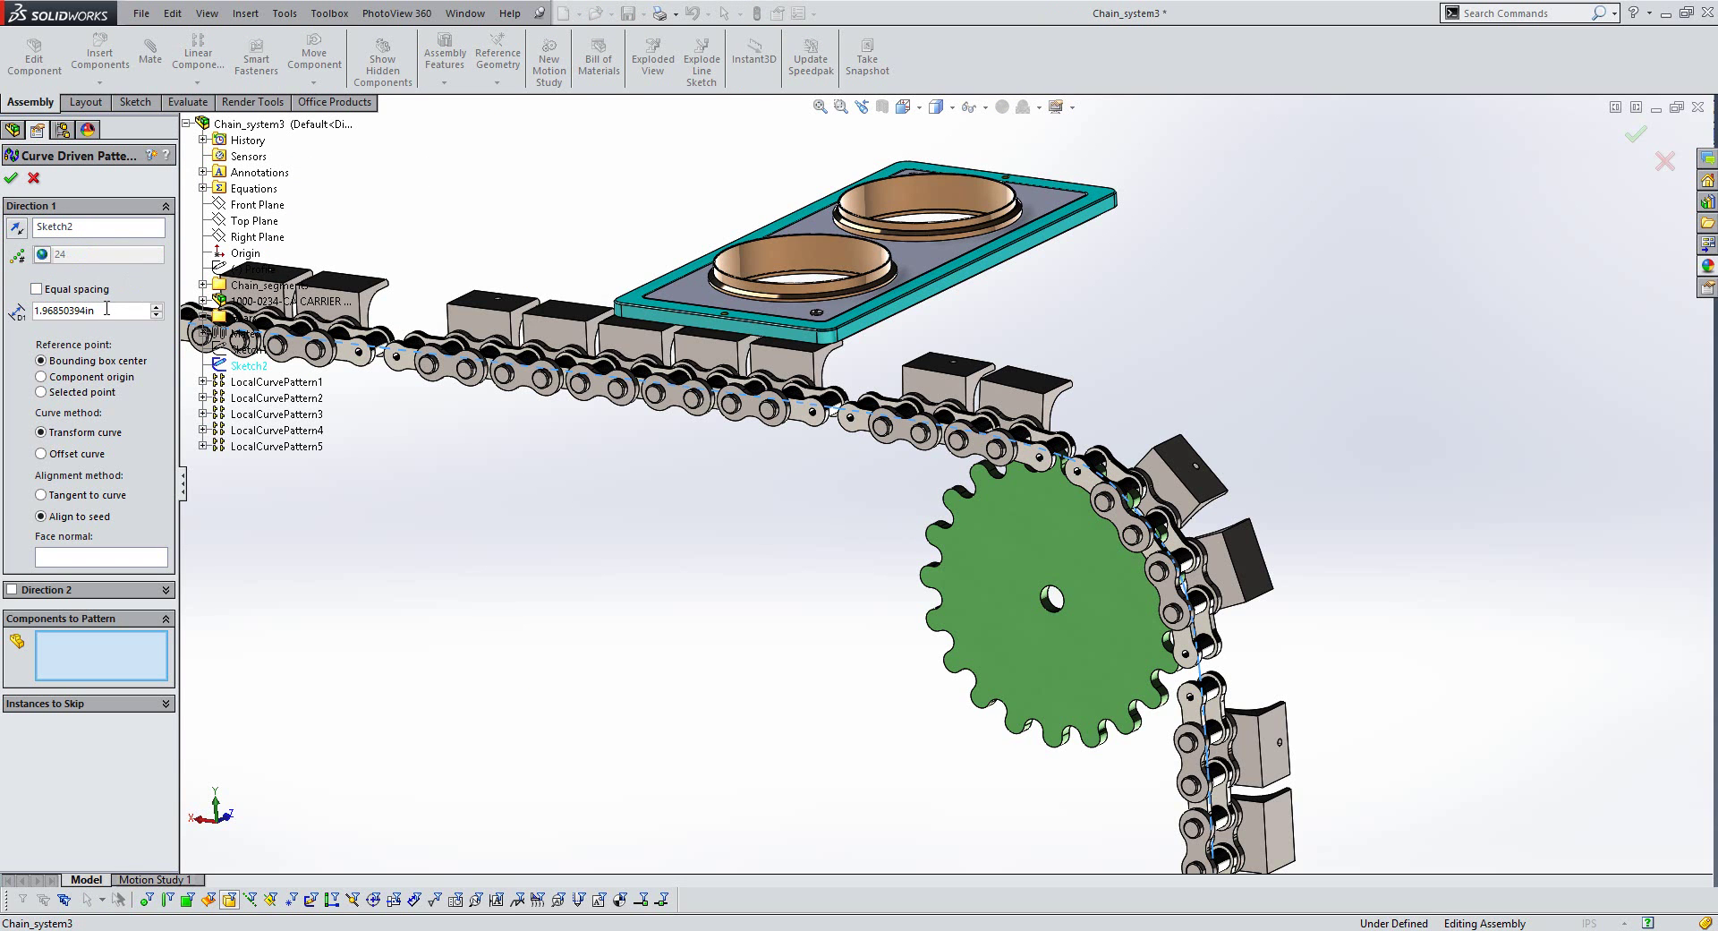
Link the pattern spacing to the "spacing" variable
{"action": "left_click_drag", "start_coordinate": [107, 309], "coordinate": [9, 322]}
{"action": "type", "text": "="}
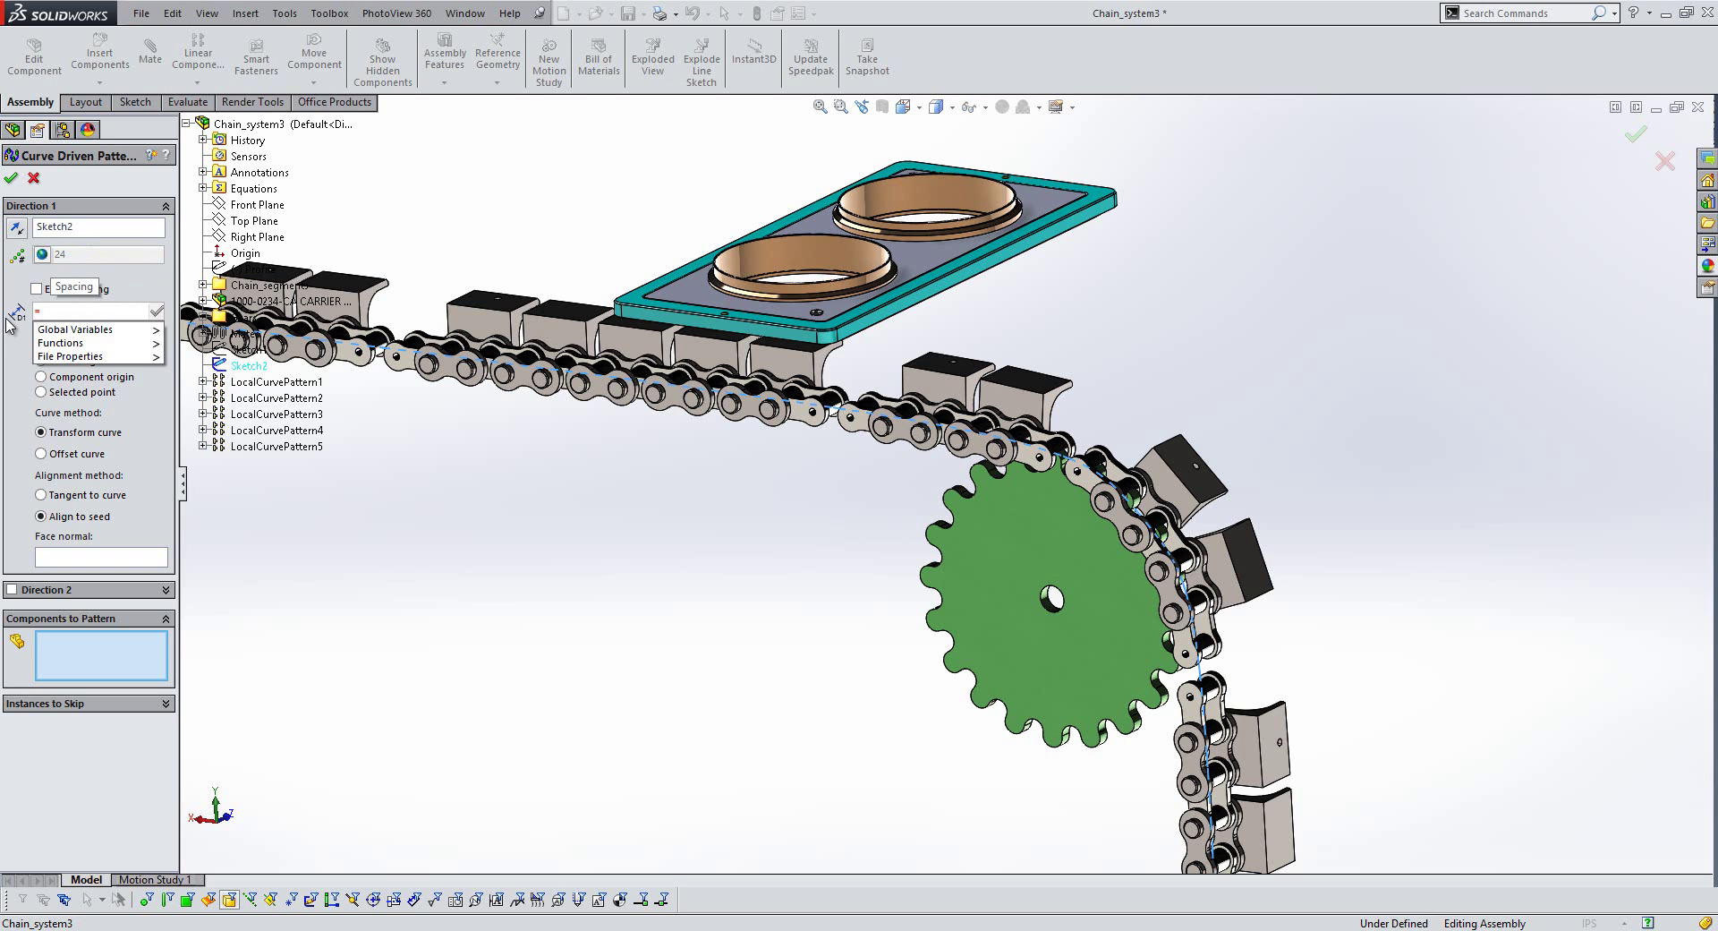
{"action": "mouse_move", "coordinate": [99, 330]}
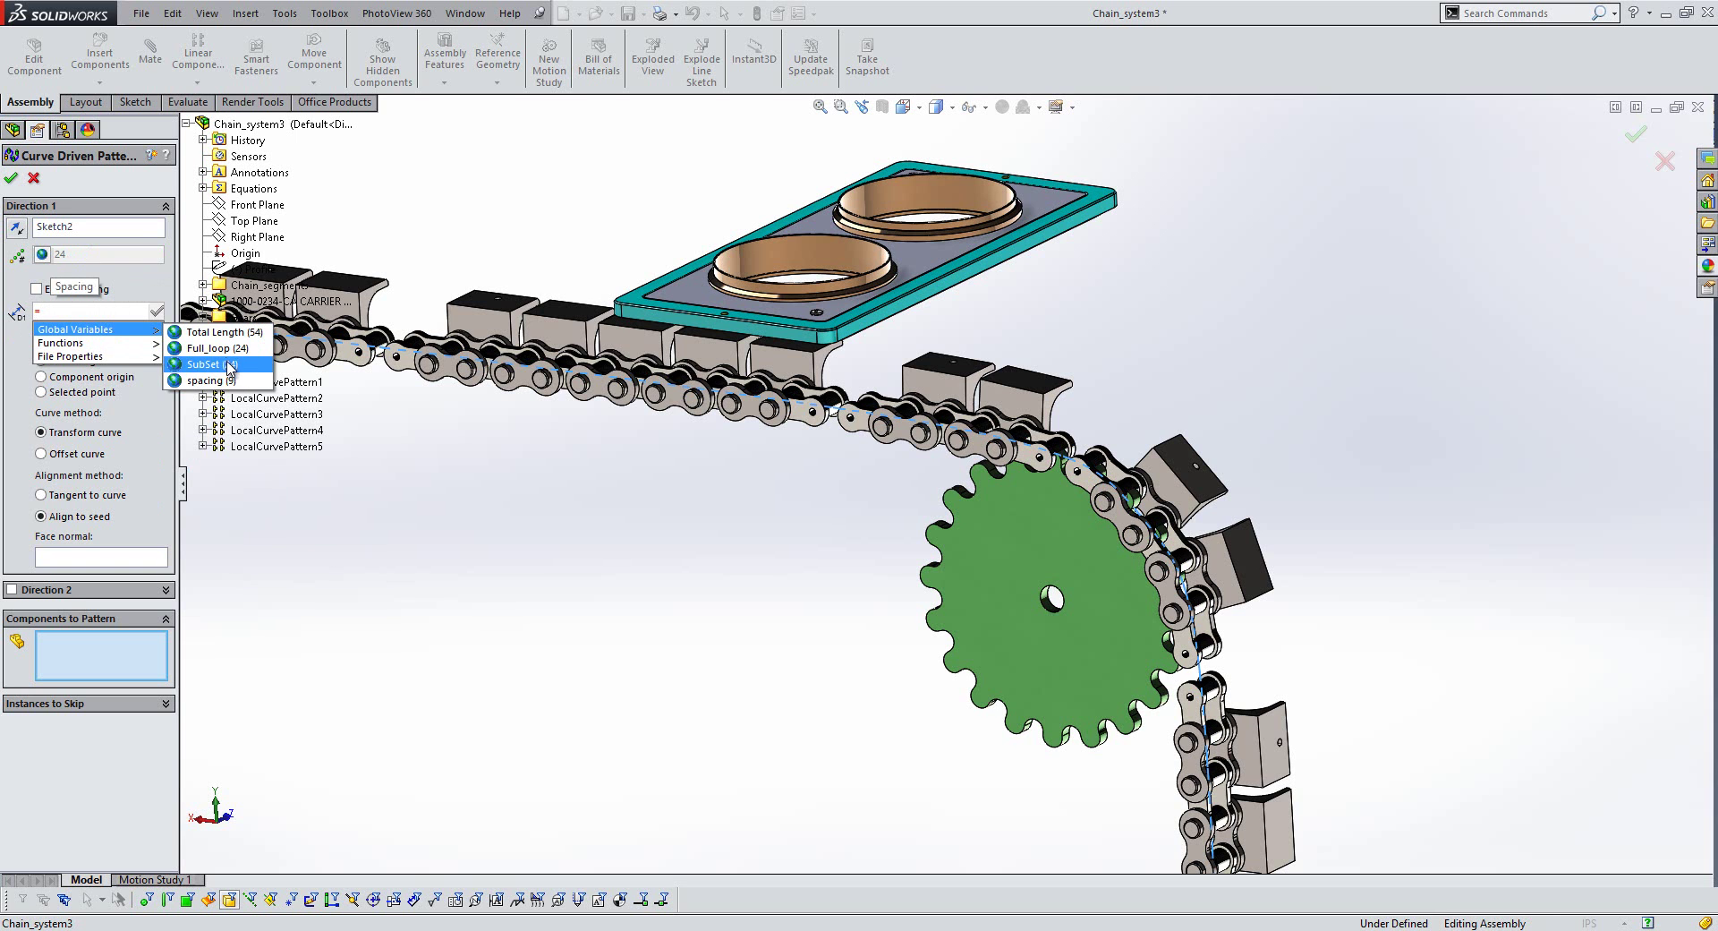
{"action": "left_click", "coordinate": [204, 380]}
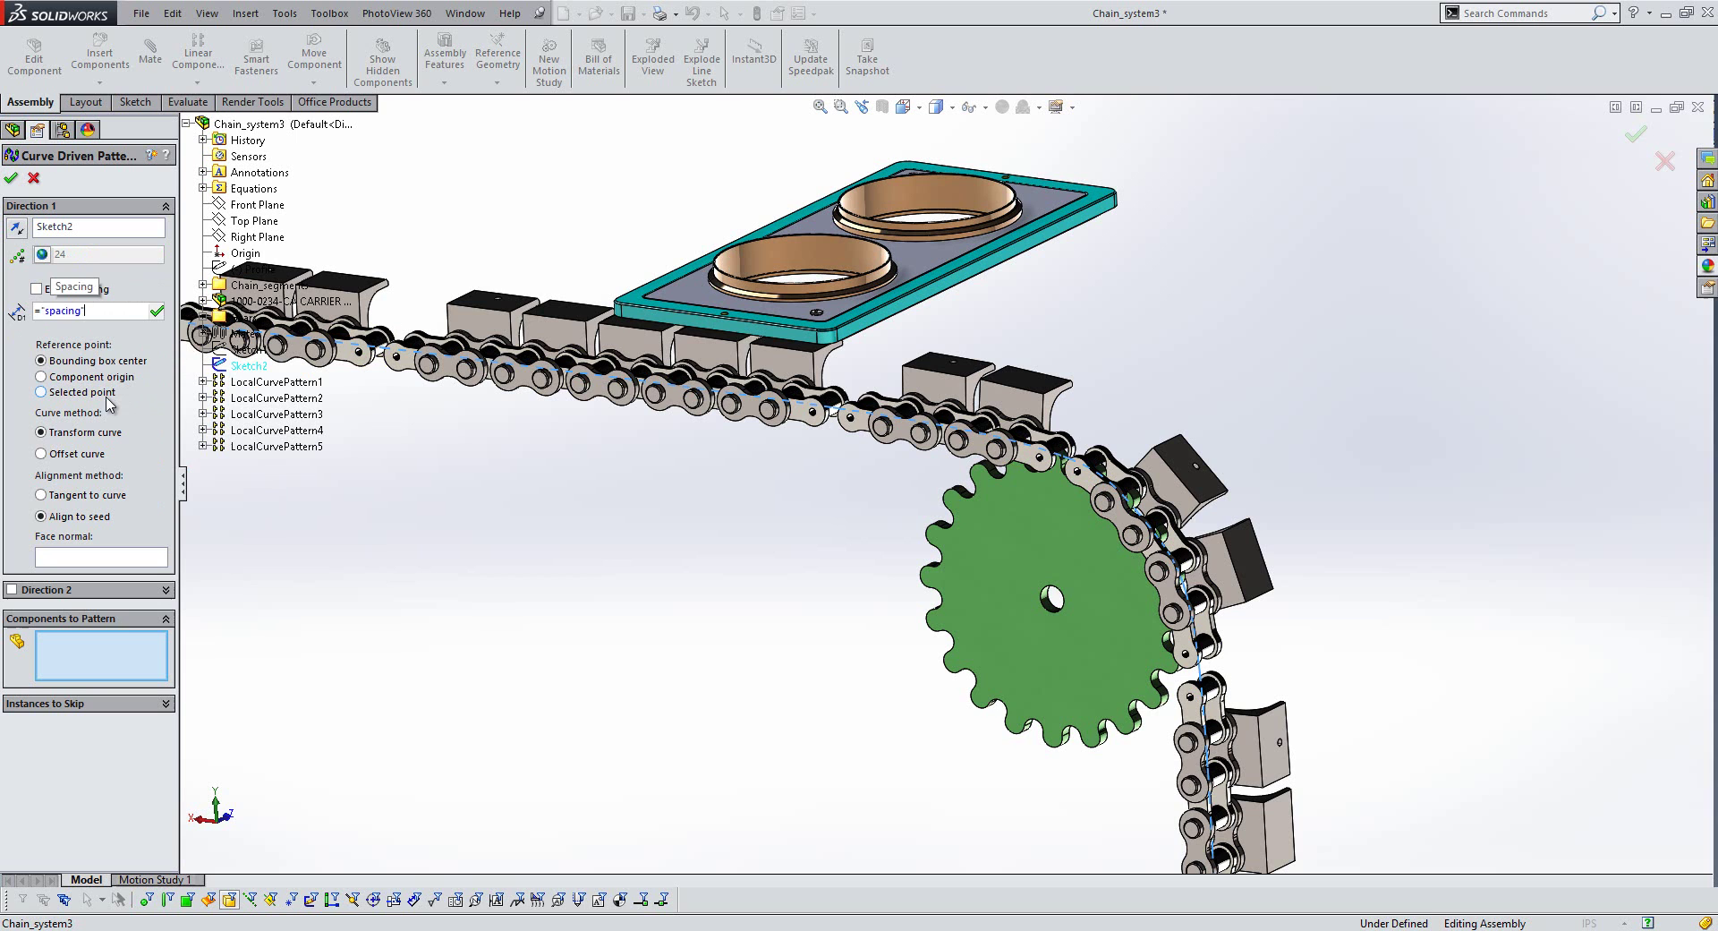
Accept the 9.00in spacing and choose Support_link<2> and link3<4> as components to pattern
{"action": "left_click", "coordinate": [107, 658]}
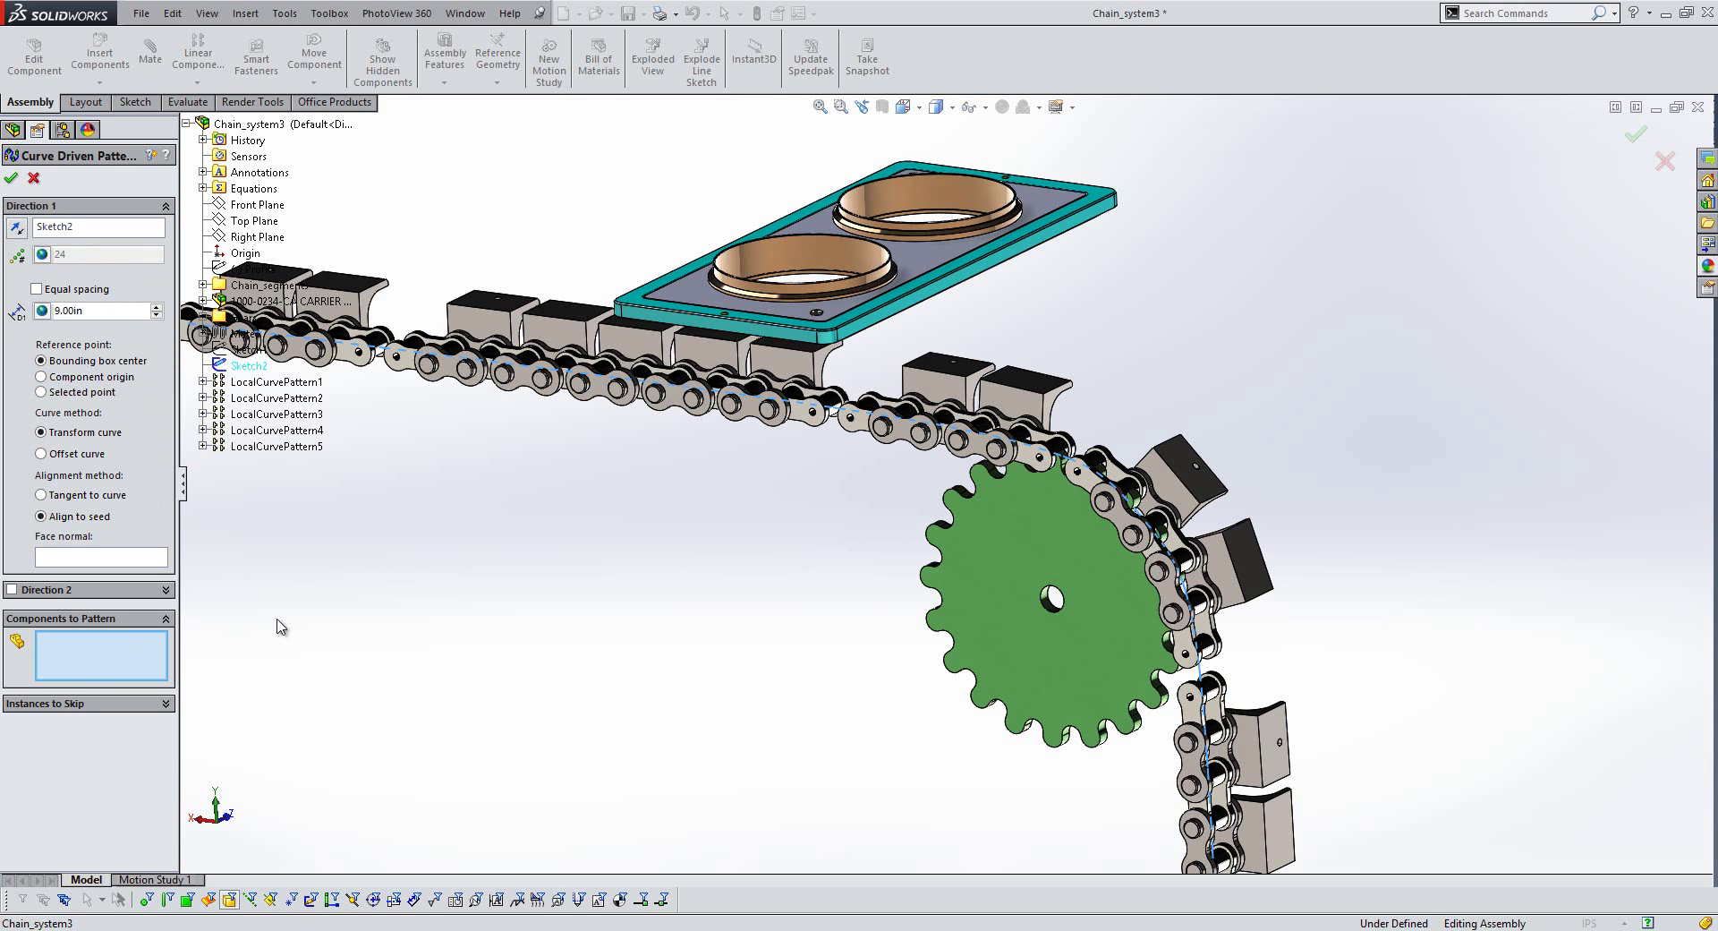
{"action": "left_click", "coordinate": [711, 365]}
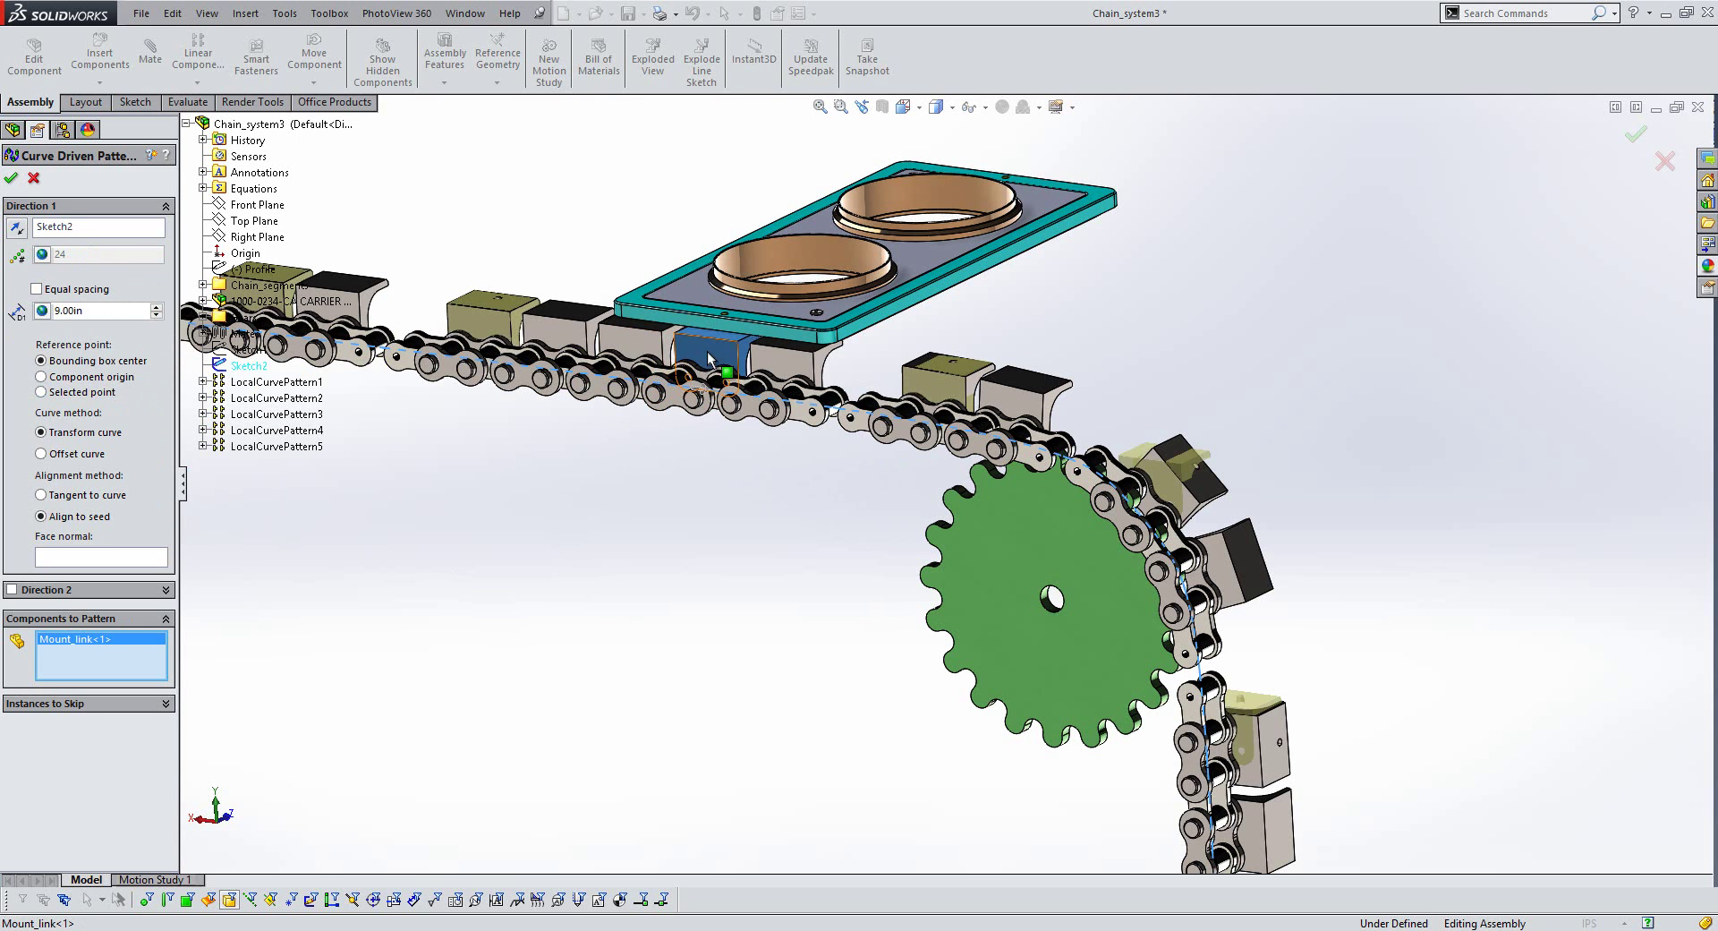
{"action": "left_click", "coordinate": [711, 362]}
{"action": "left_click", "coordinate": [634, 352]}
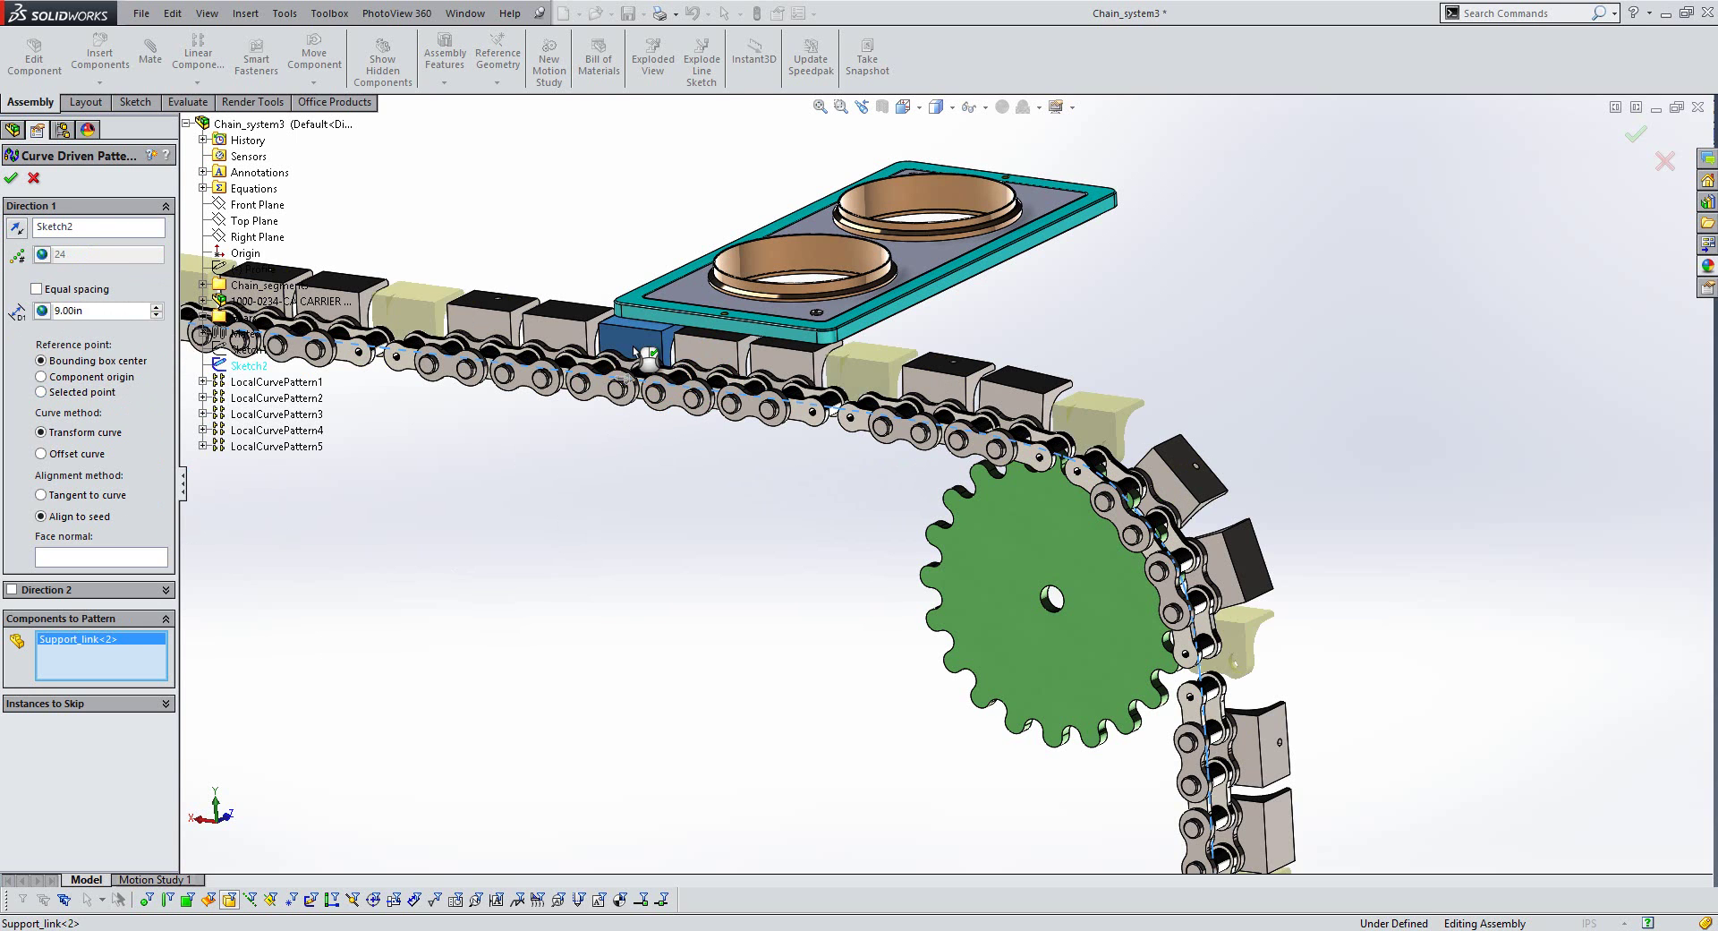
{"action": "left_click", "coordinate": [600, 387]}
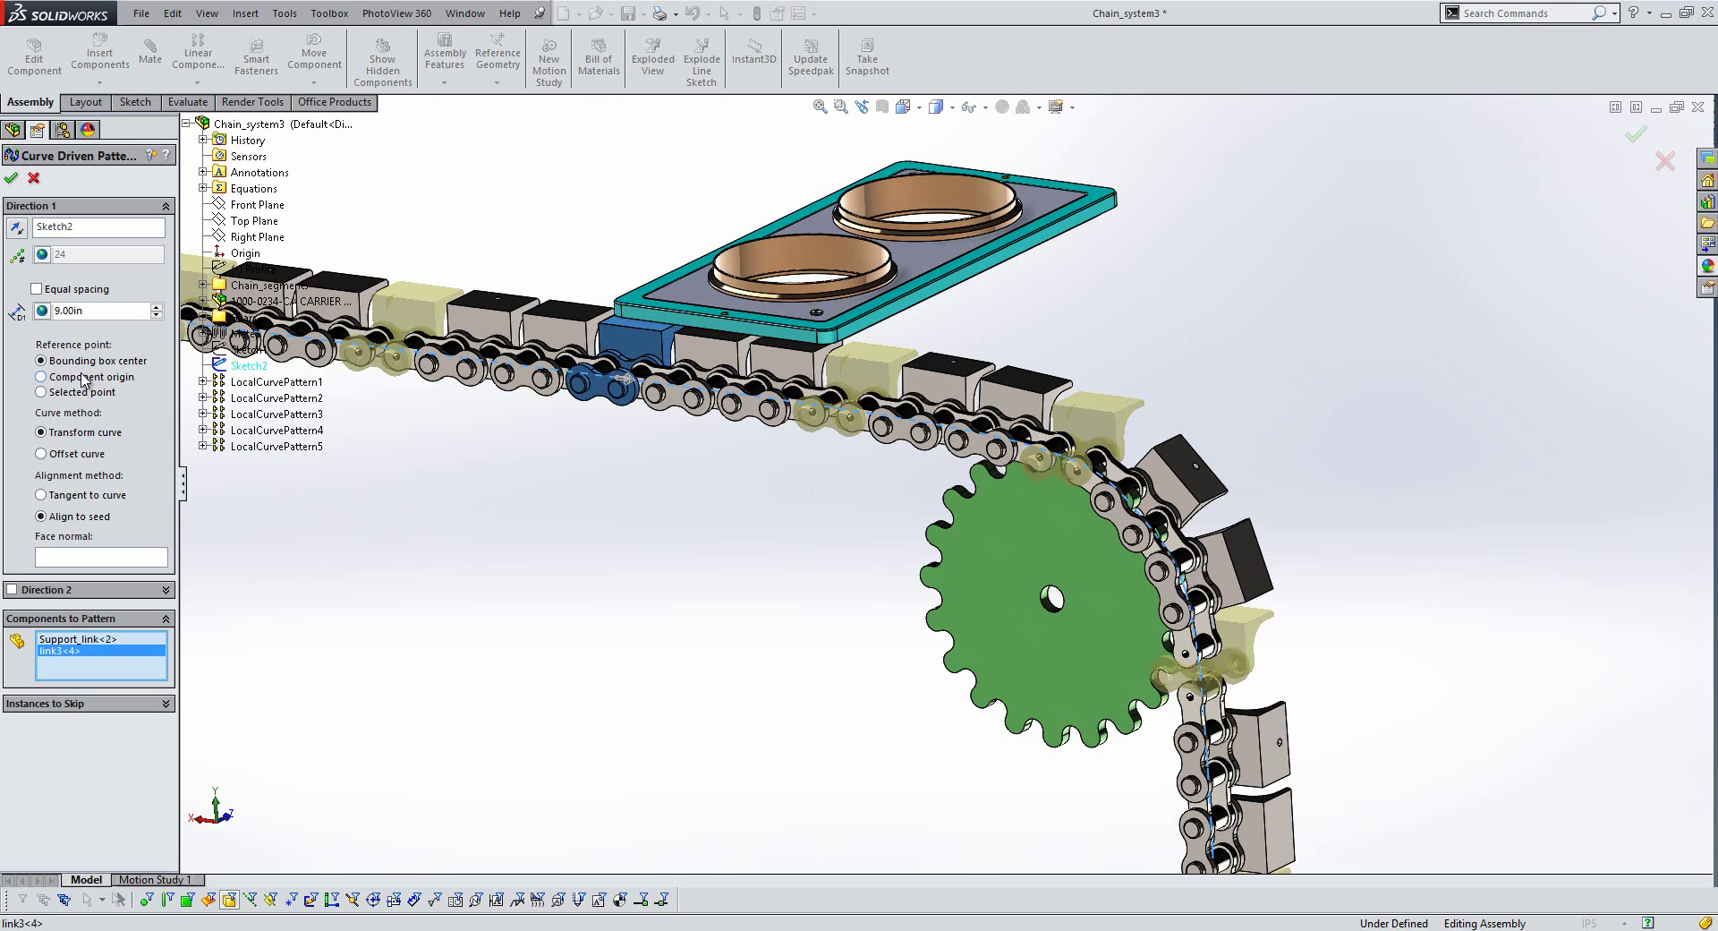
Use Component origin as the reference point, align tangent to curve, and create the pattern
{"action": "left_click", "coordinate": [41, 377]}
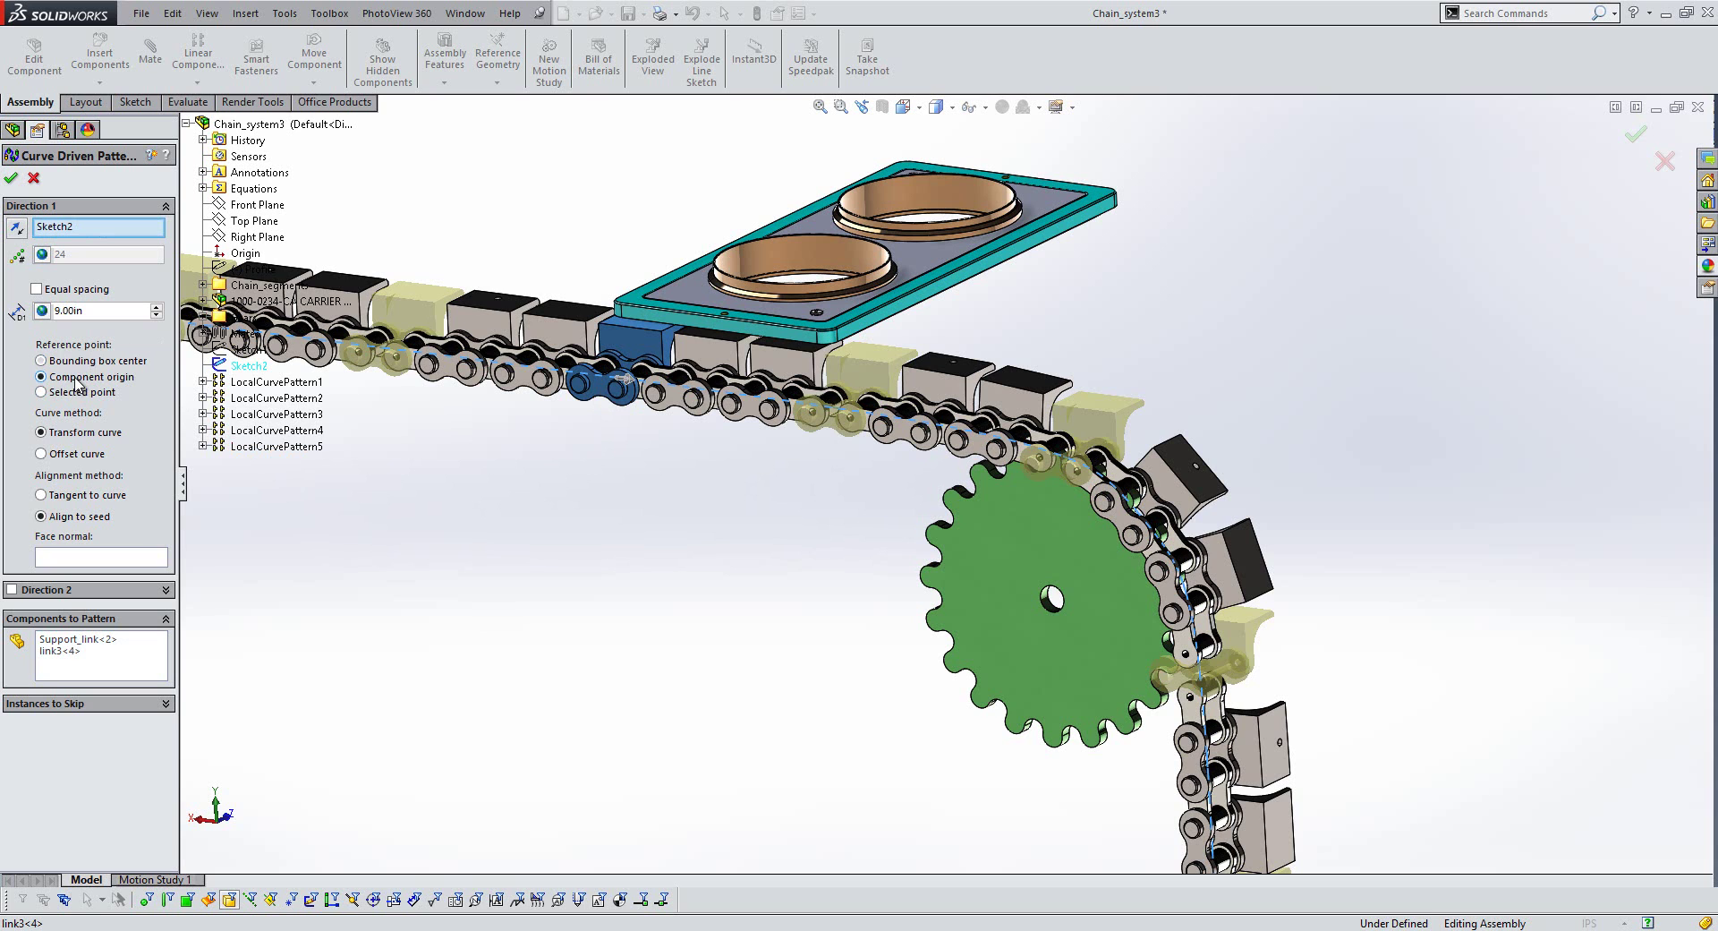
{"action": "left_click", "coordinate": [59, 501]}
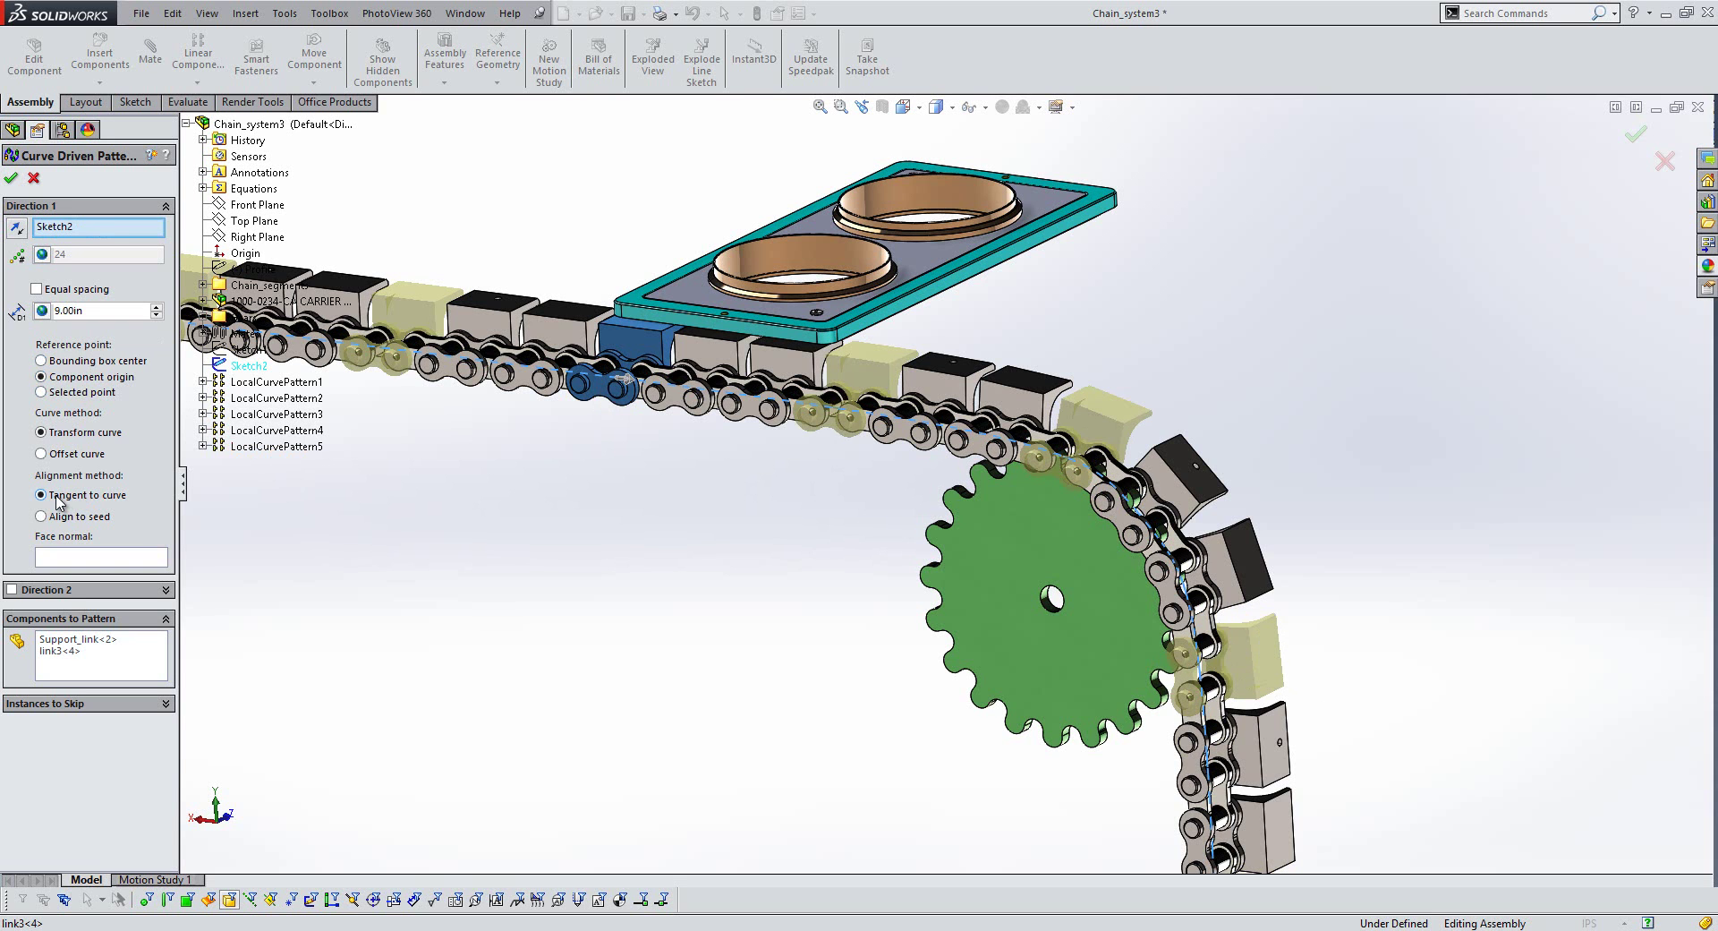
{"action": "left_click", "coordinate": [10, 179]}
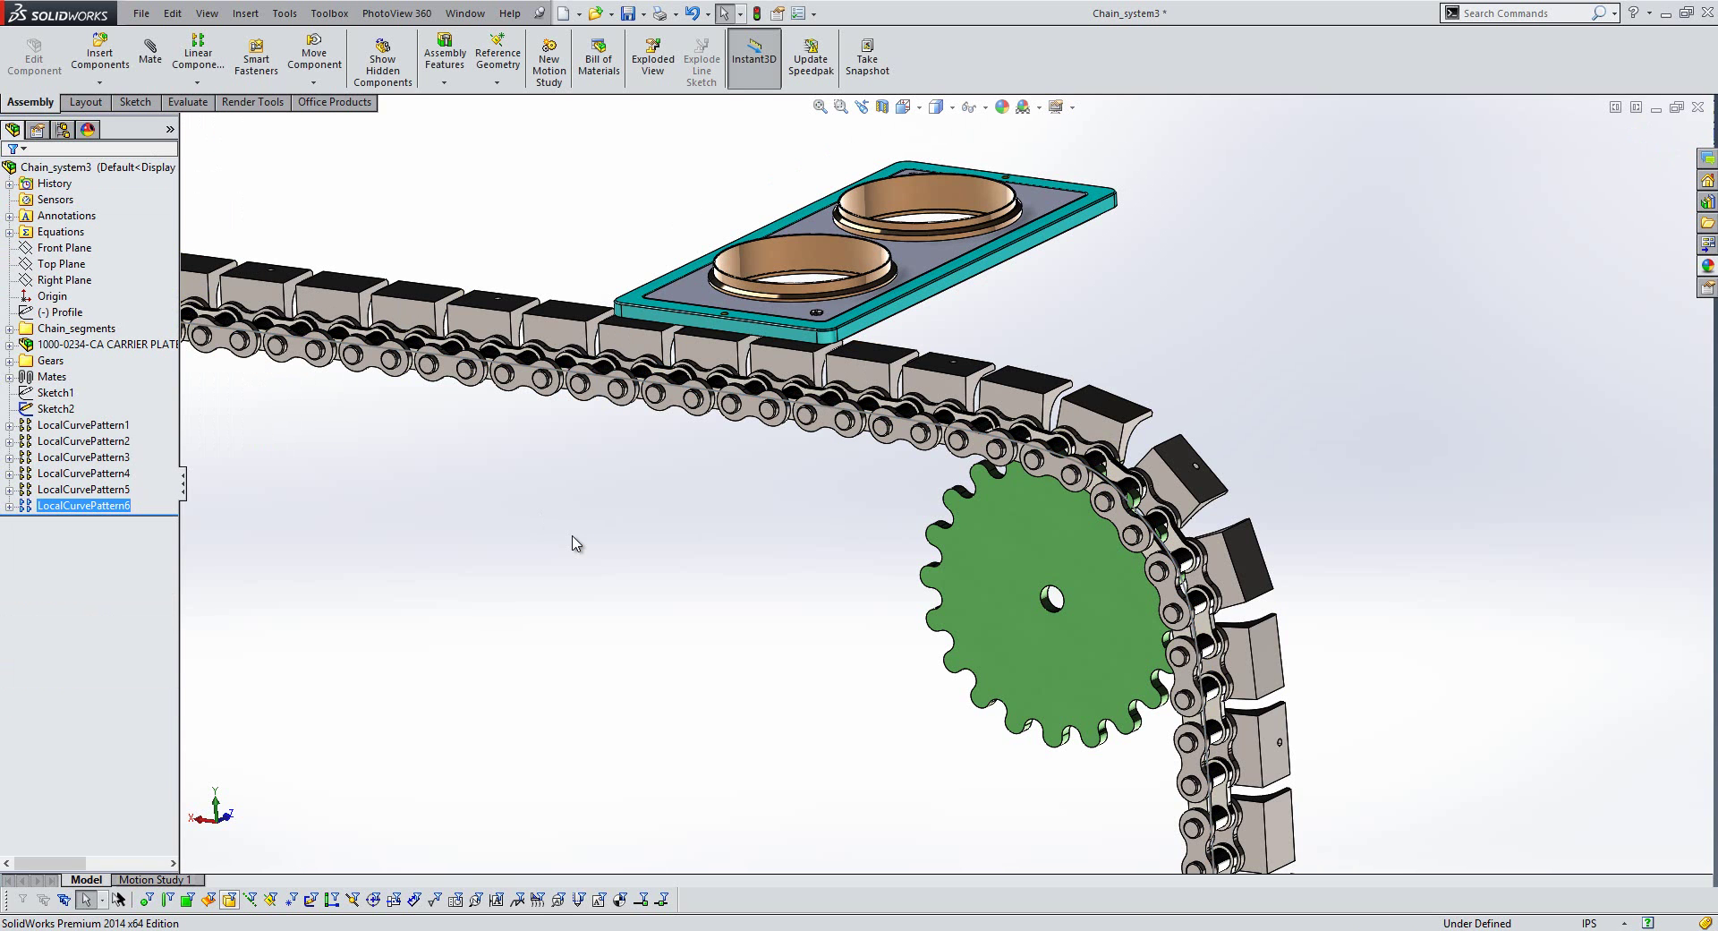
{"action": "left_click", "coordinate": [82, 473]}
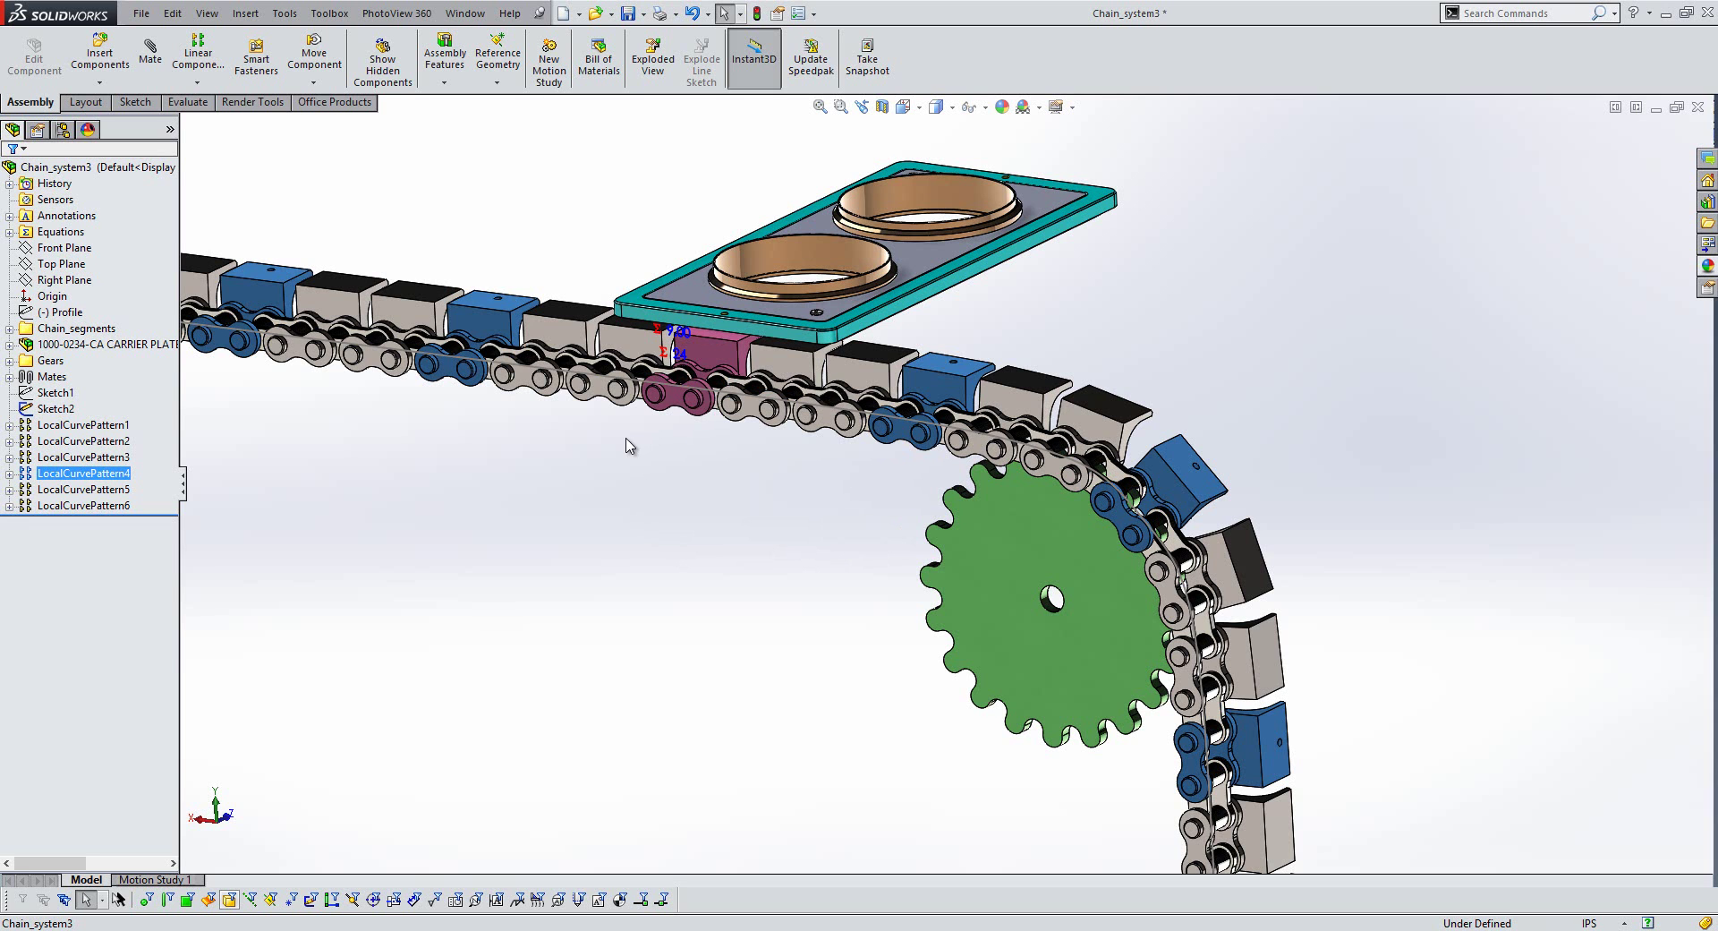
Create a Pattern Driven Component Pattern of the carrier plate driven by LocalCurvePattern4
{"action": "left_click", "coordinate": [542, 473]}
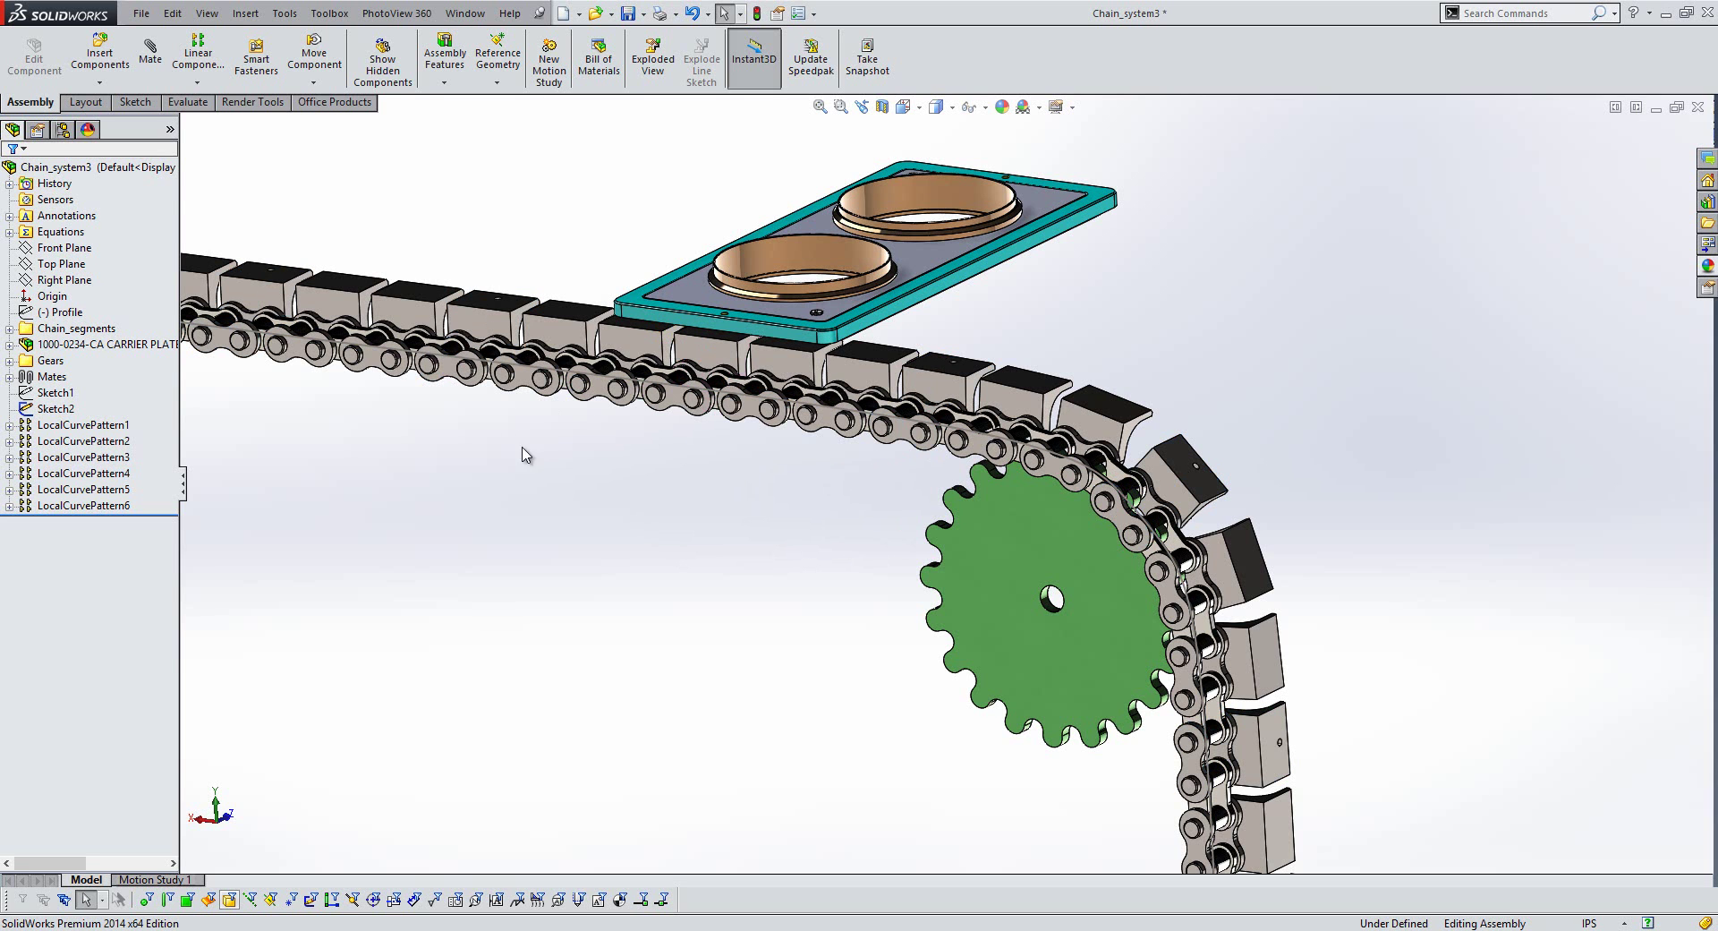
{"action": "left_click", "coordinate": [198, 82]}
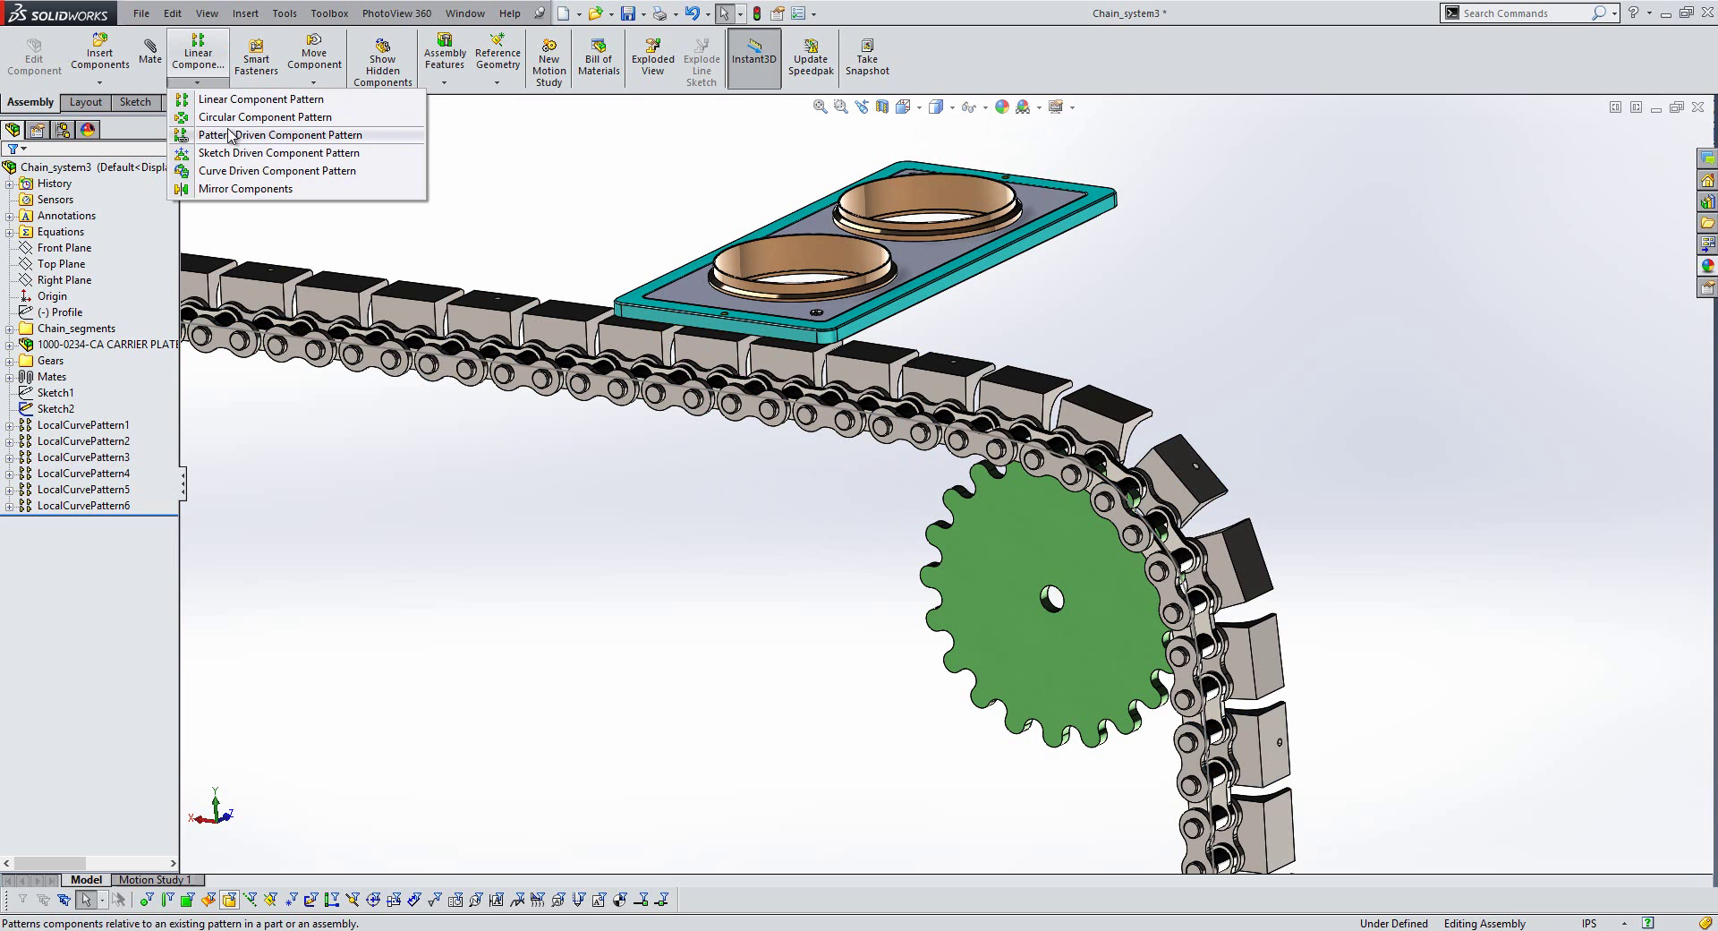
{"action": "left_click", "coordinate": [313, 135]}
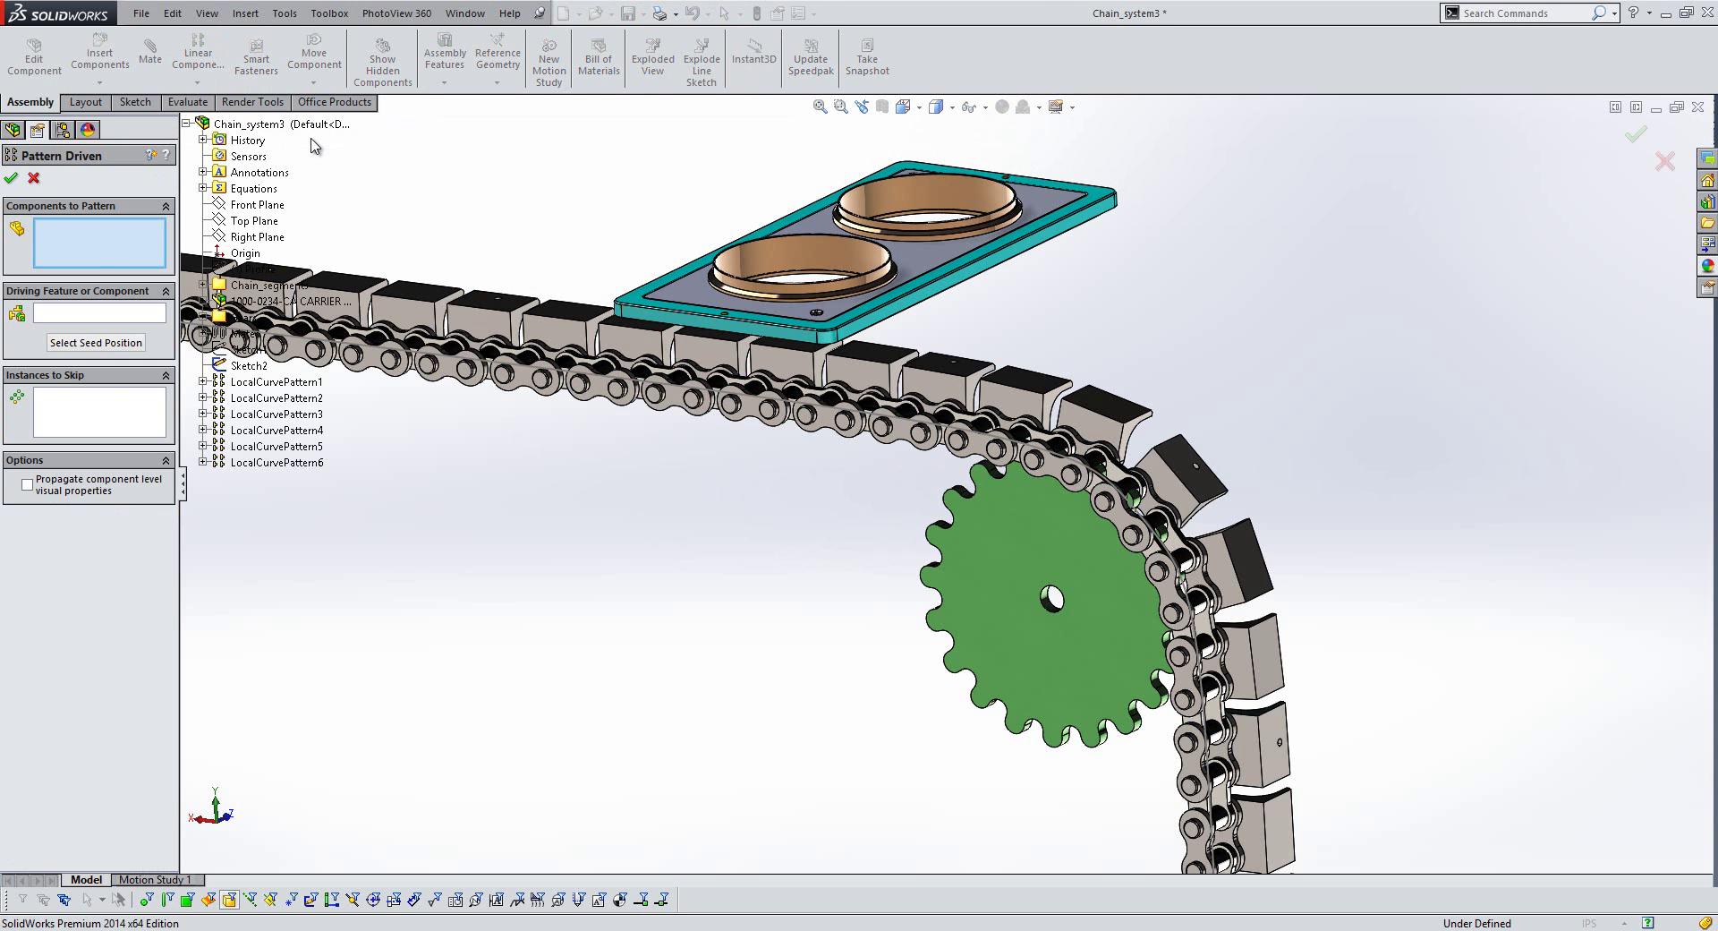
{"action": "left_click", "coordinate": [240, 306]}
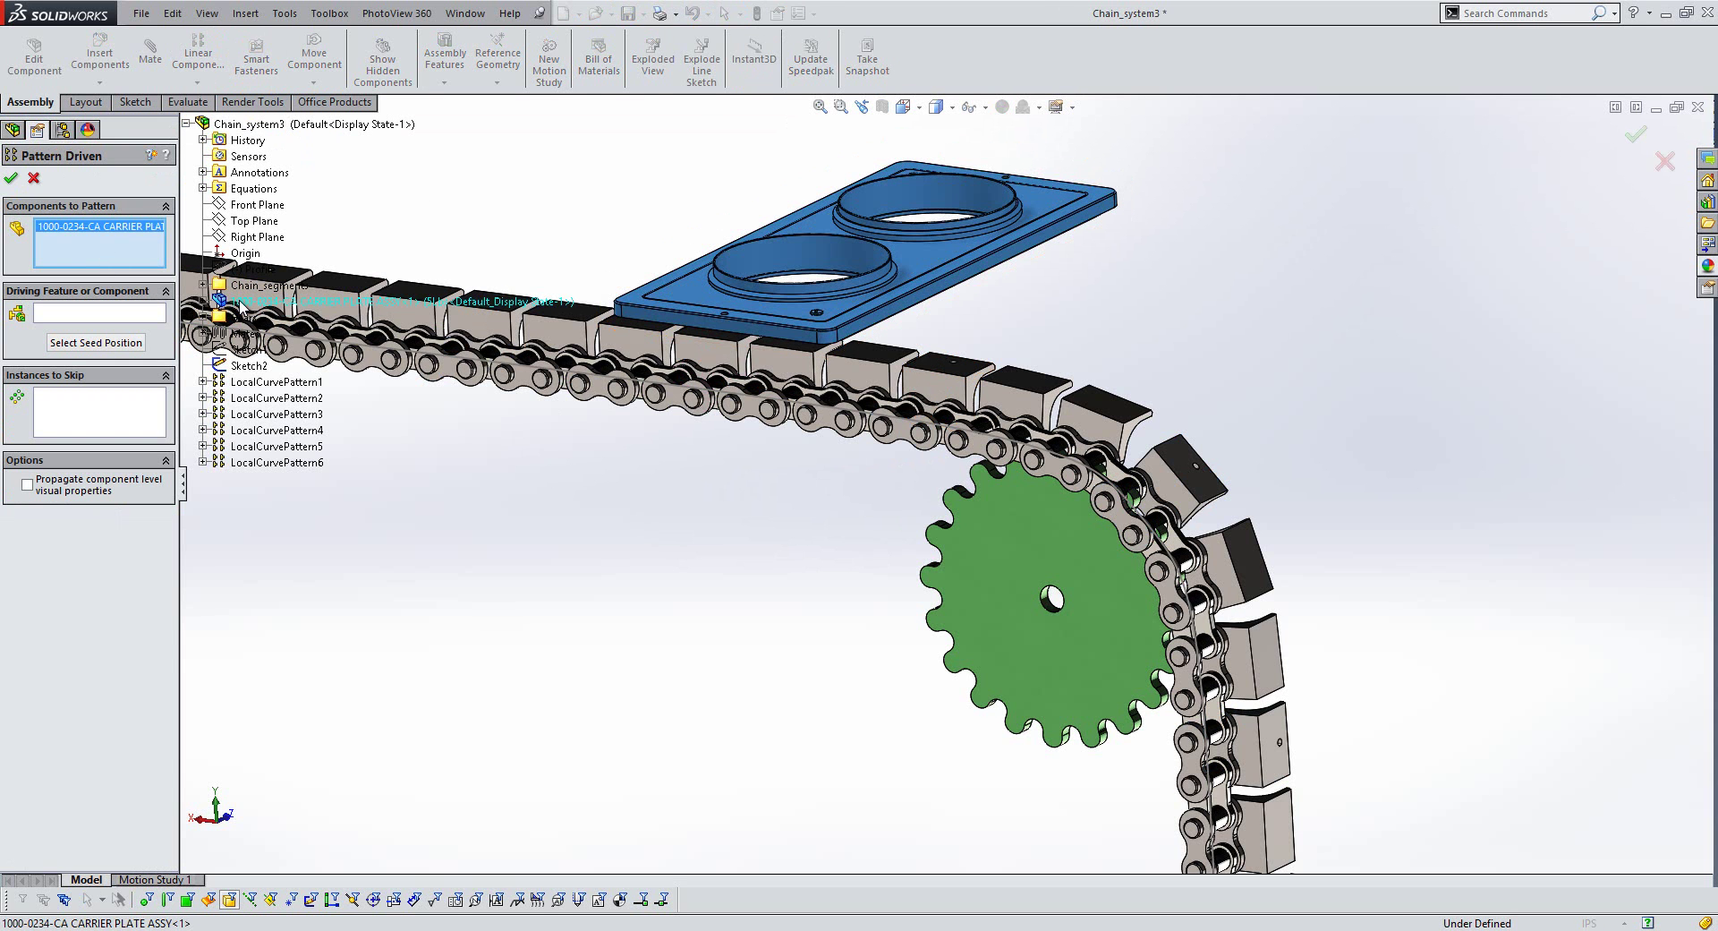
{"action": "left_click", "coordinate": [94, 314]}
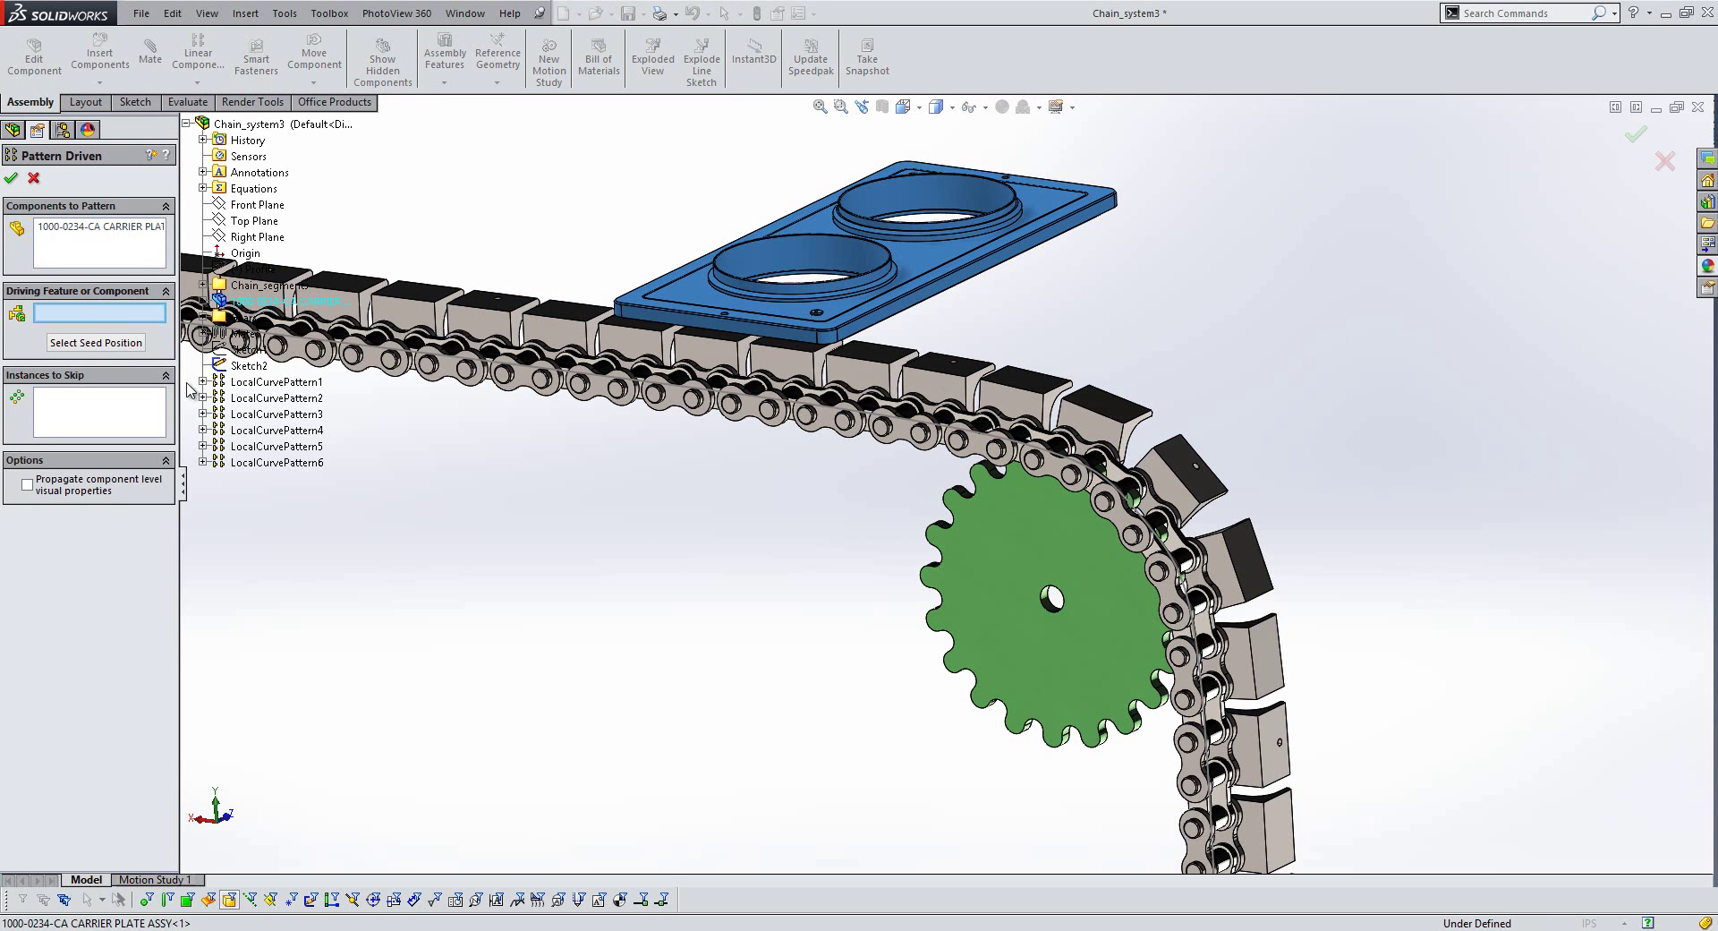
{"action": "left_click", "coordinate": [279, 430]}
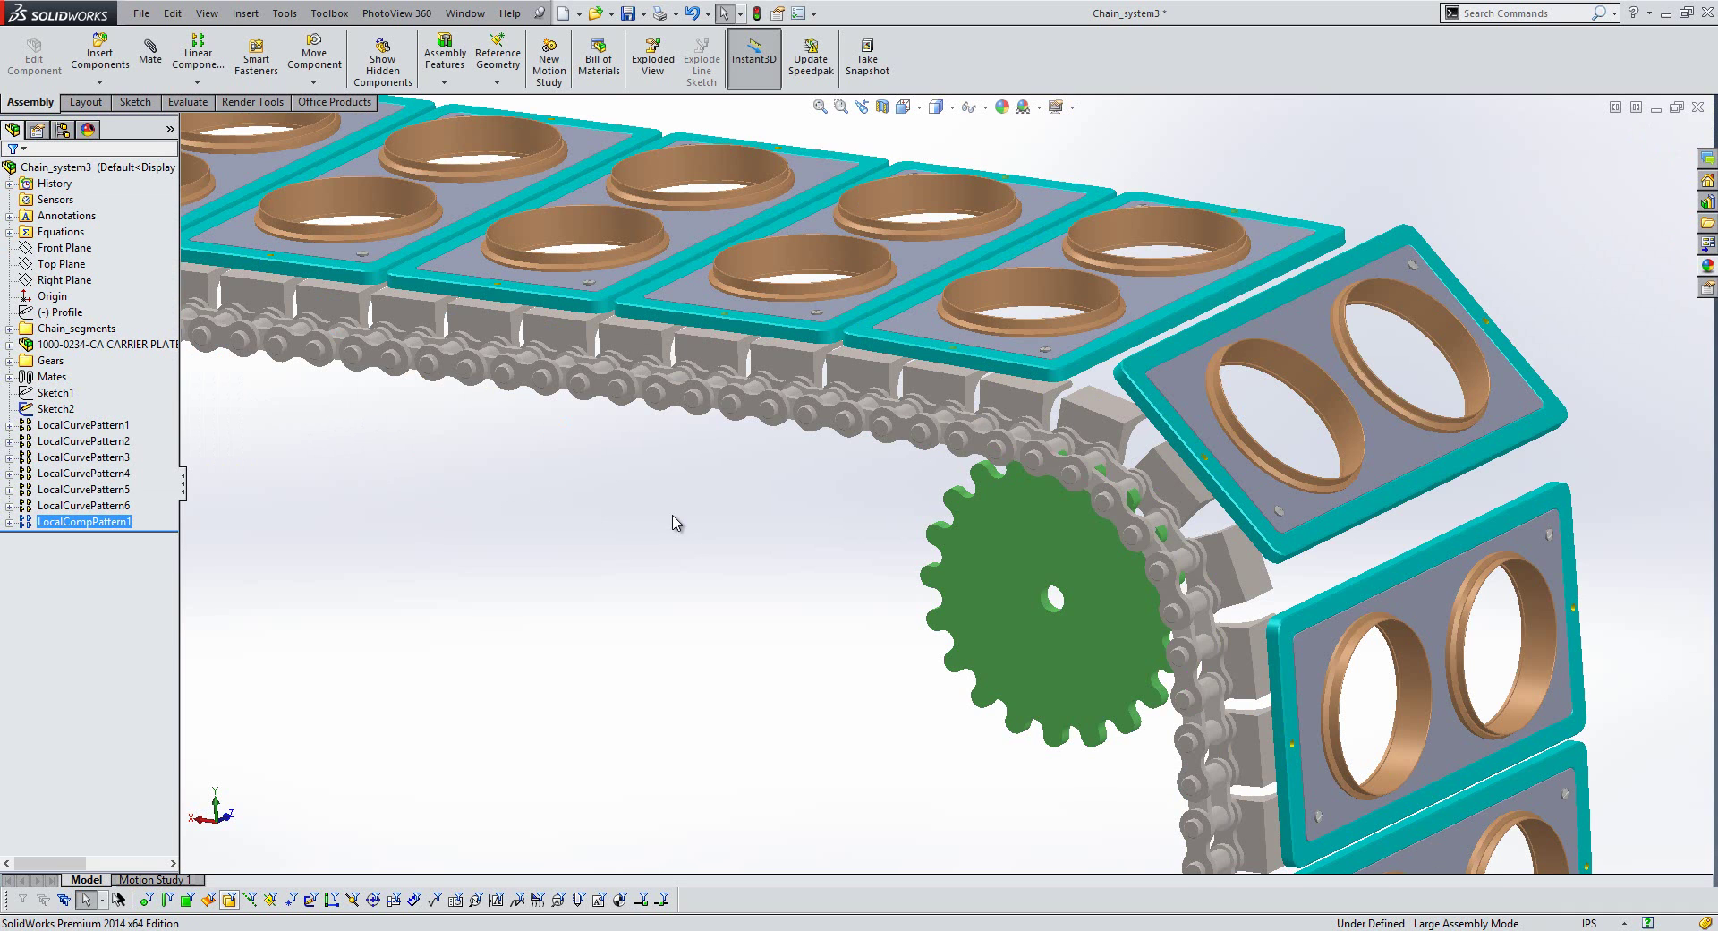
Open MultiBody_Pattern from the 13 - Patterns > Multibody Patterns folder
{"action": "left_click", "coordinate": [609, 684]}
{"action": "left_click", "coordinate": [141, 14]}
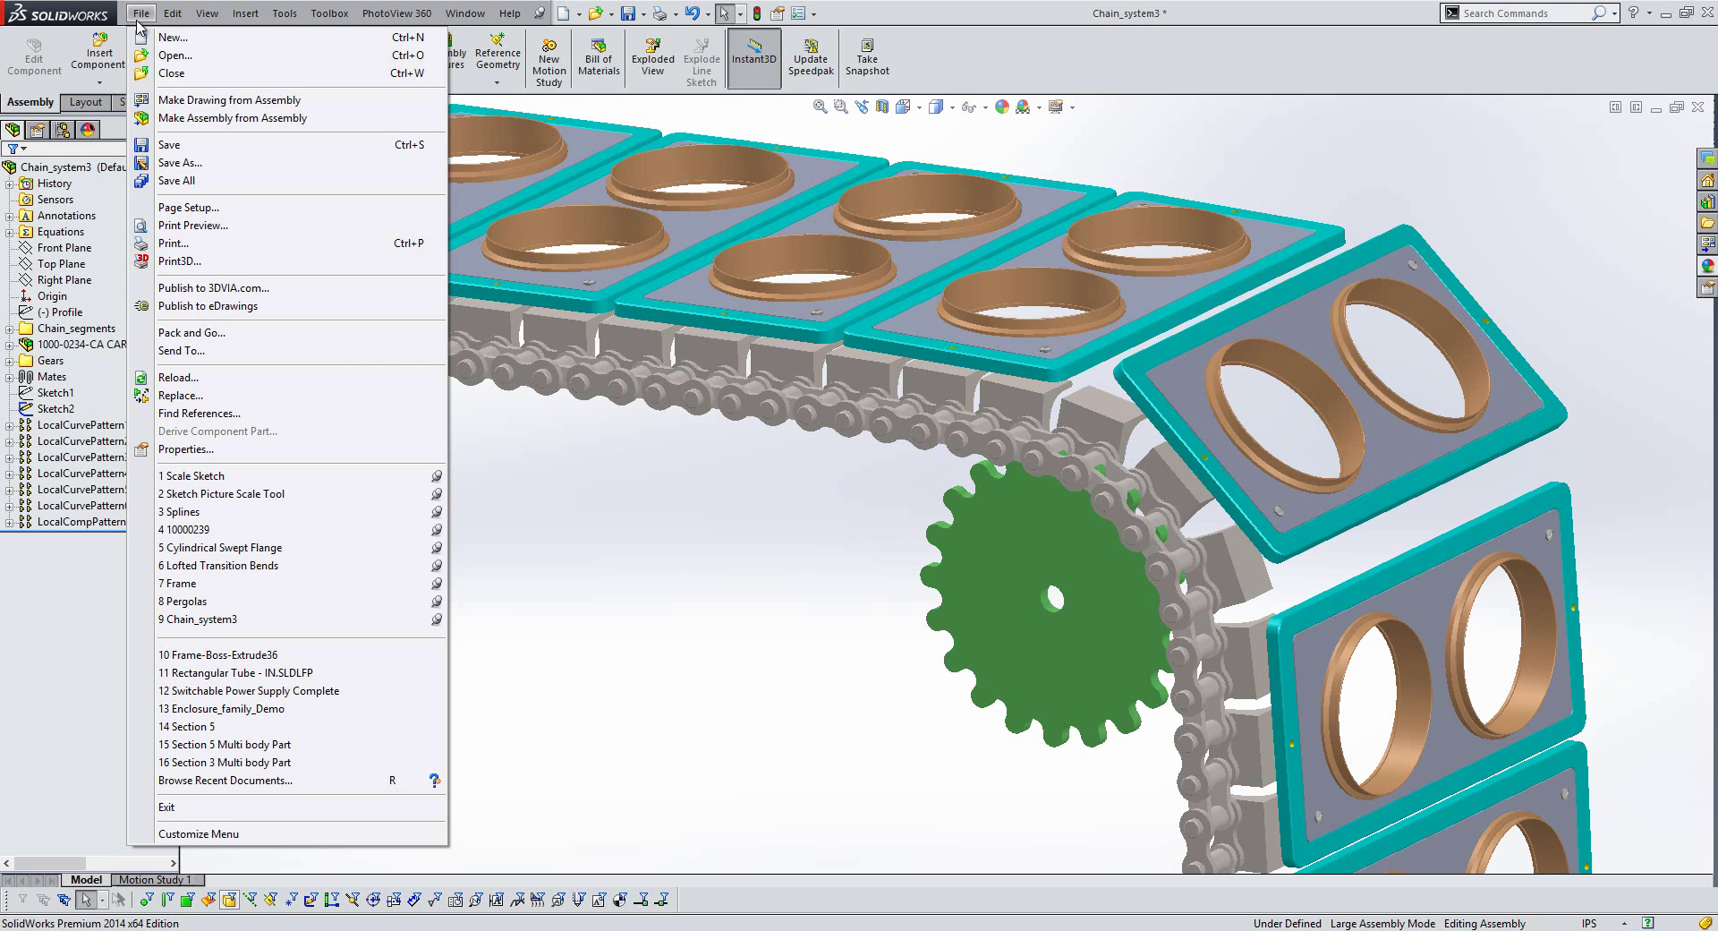
{"action": "left_click", "coordinate": [174, 55]}
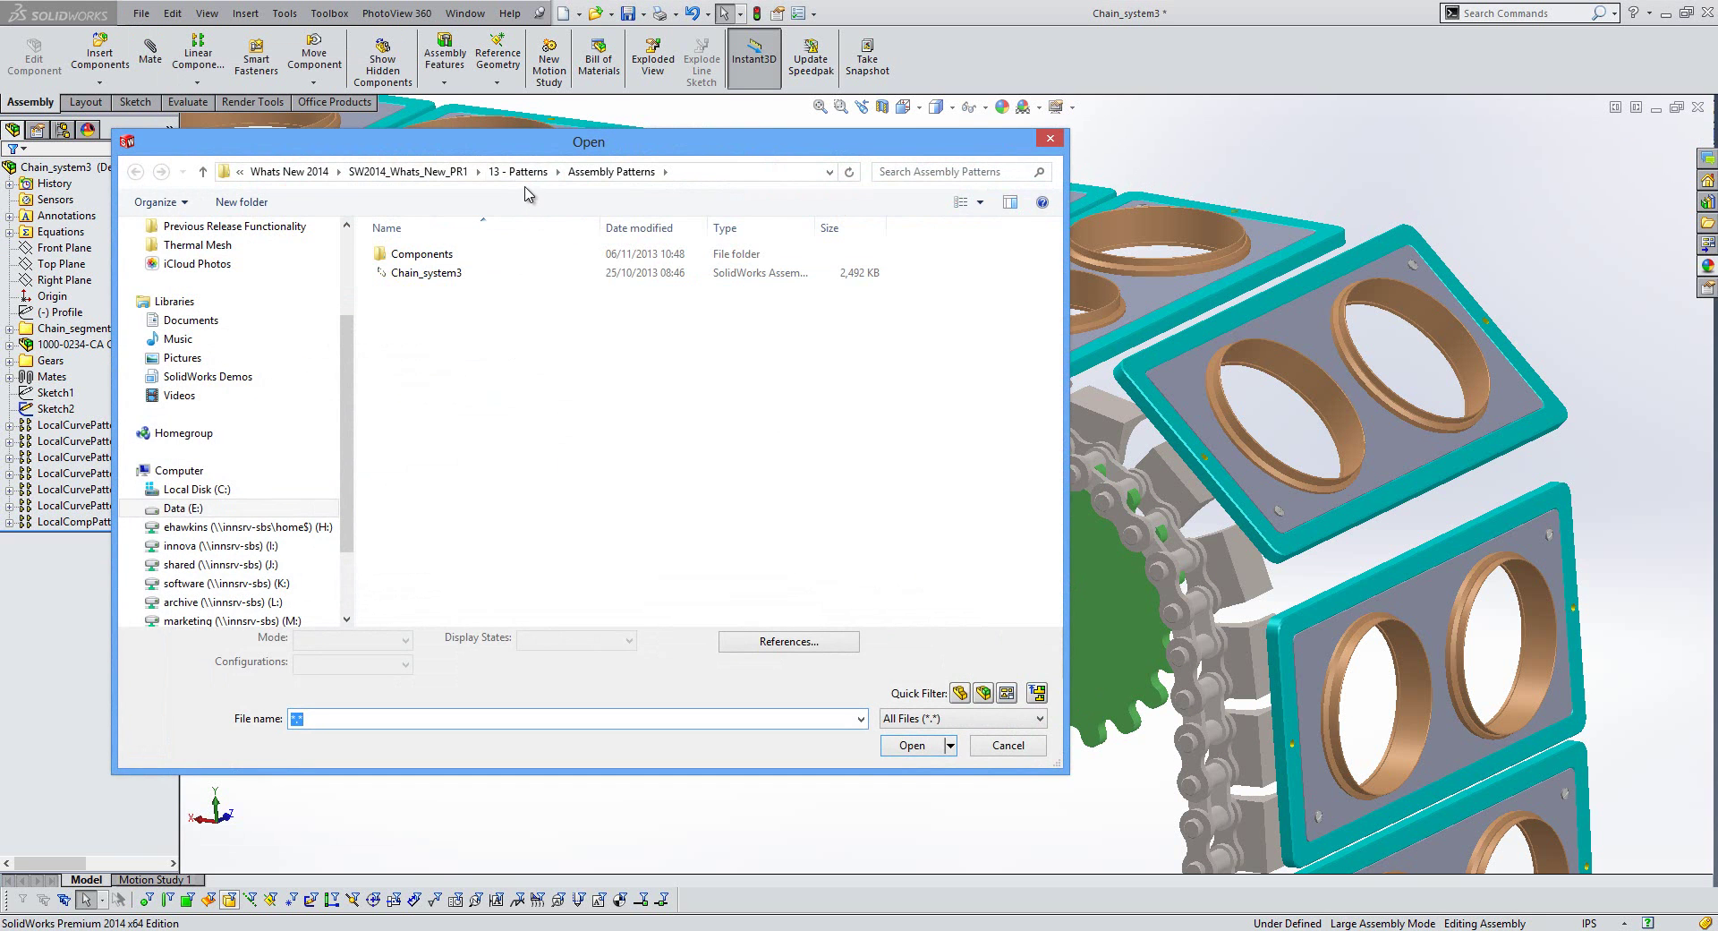
{"action": "left_click", "coordinate": [525, 175]}
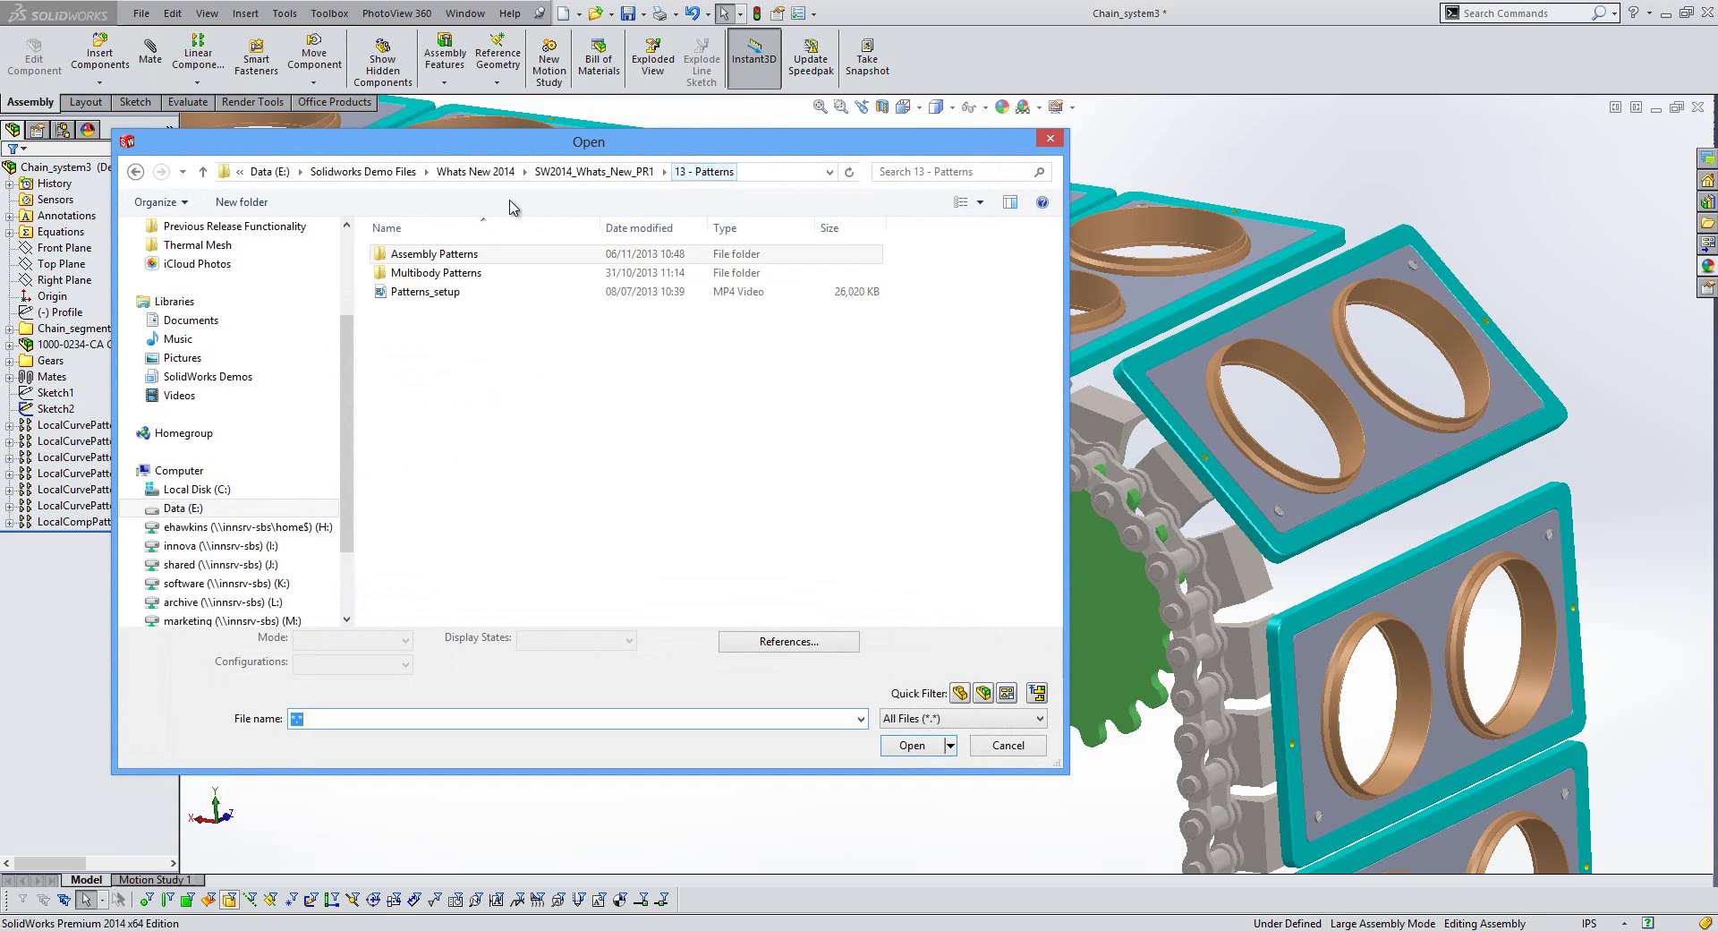
{"action": "double_click", "coordinate": [456, 272]}
{"action": "left_click", "coordinate": [450, 256]}
{"action": "key", "text": "Return"}
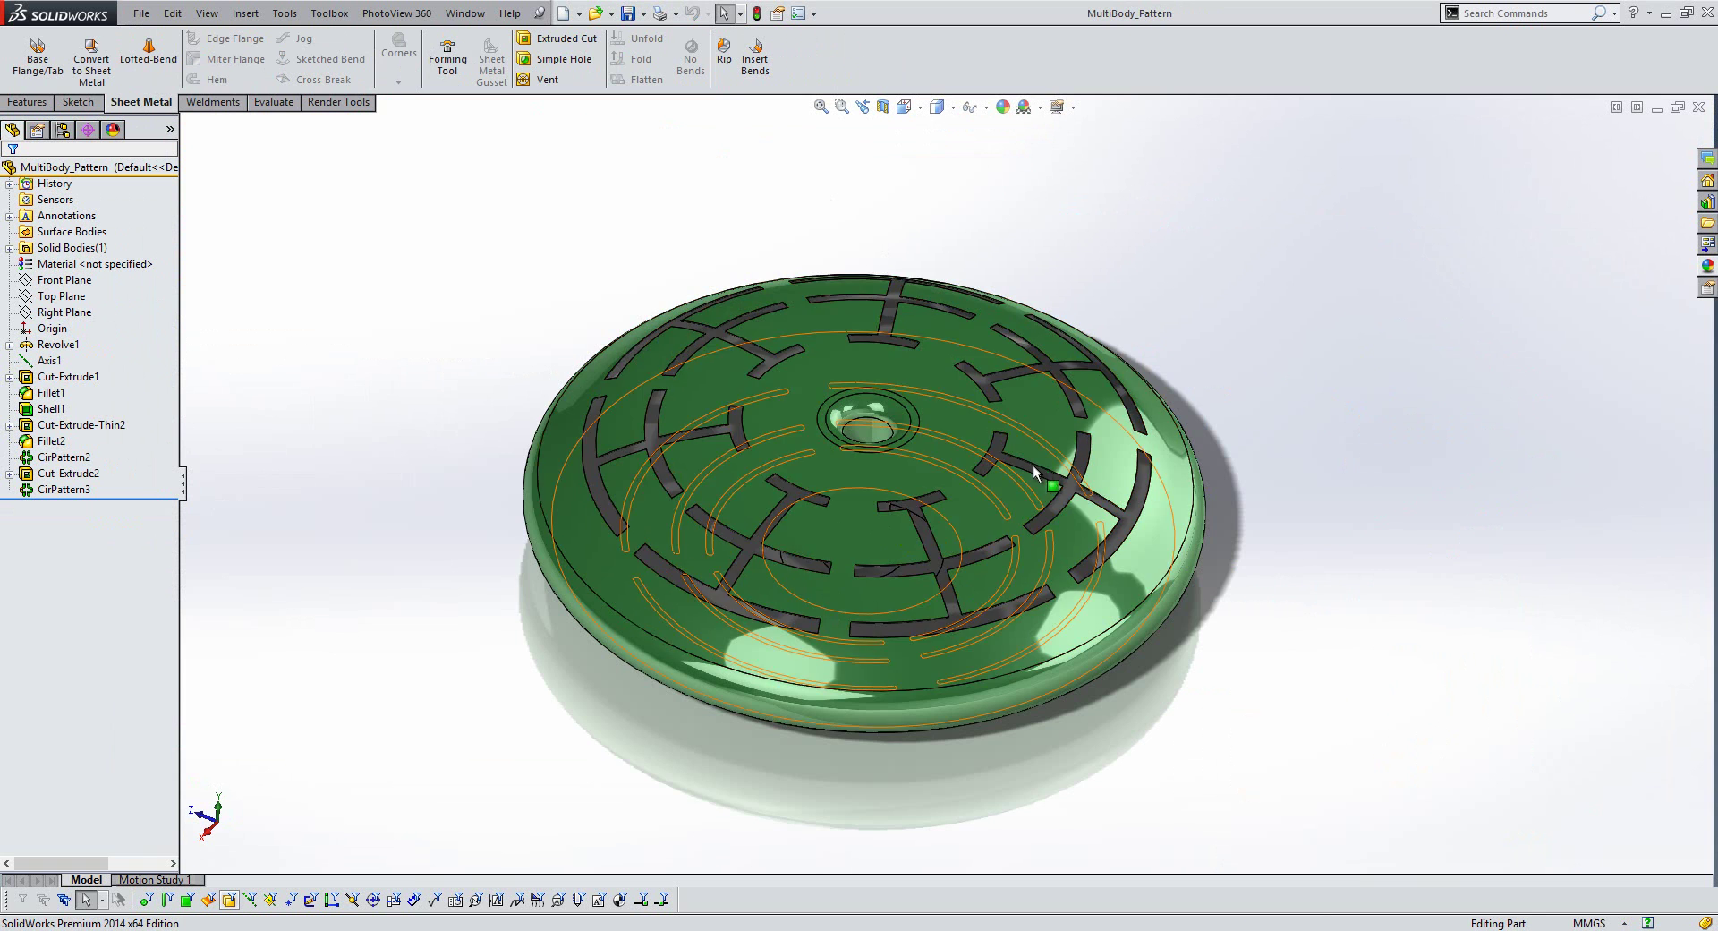
Select CirPattern3 in the FeatureManager tree to highlight the cuts it repeats
{"action": "scroll", "coordinate": [1161, 601], "scroll_direction": "down", "scroll_amount": 2}
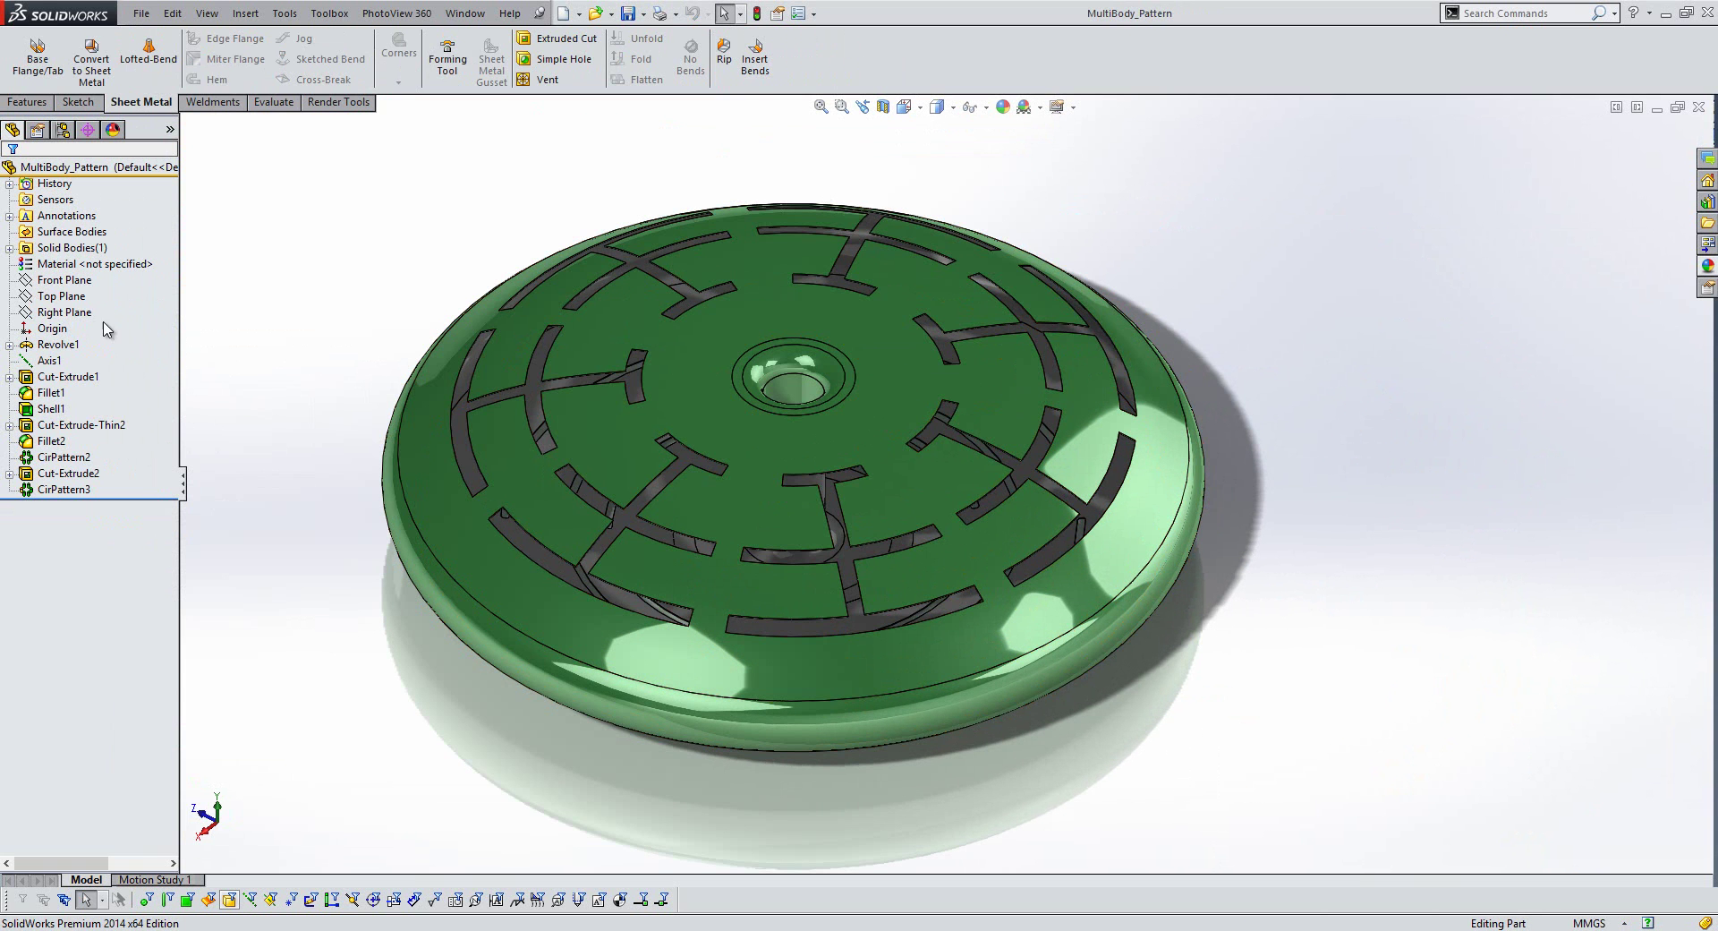
{"action": "left_click", "coordinate": [60, 492]}
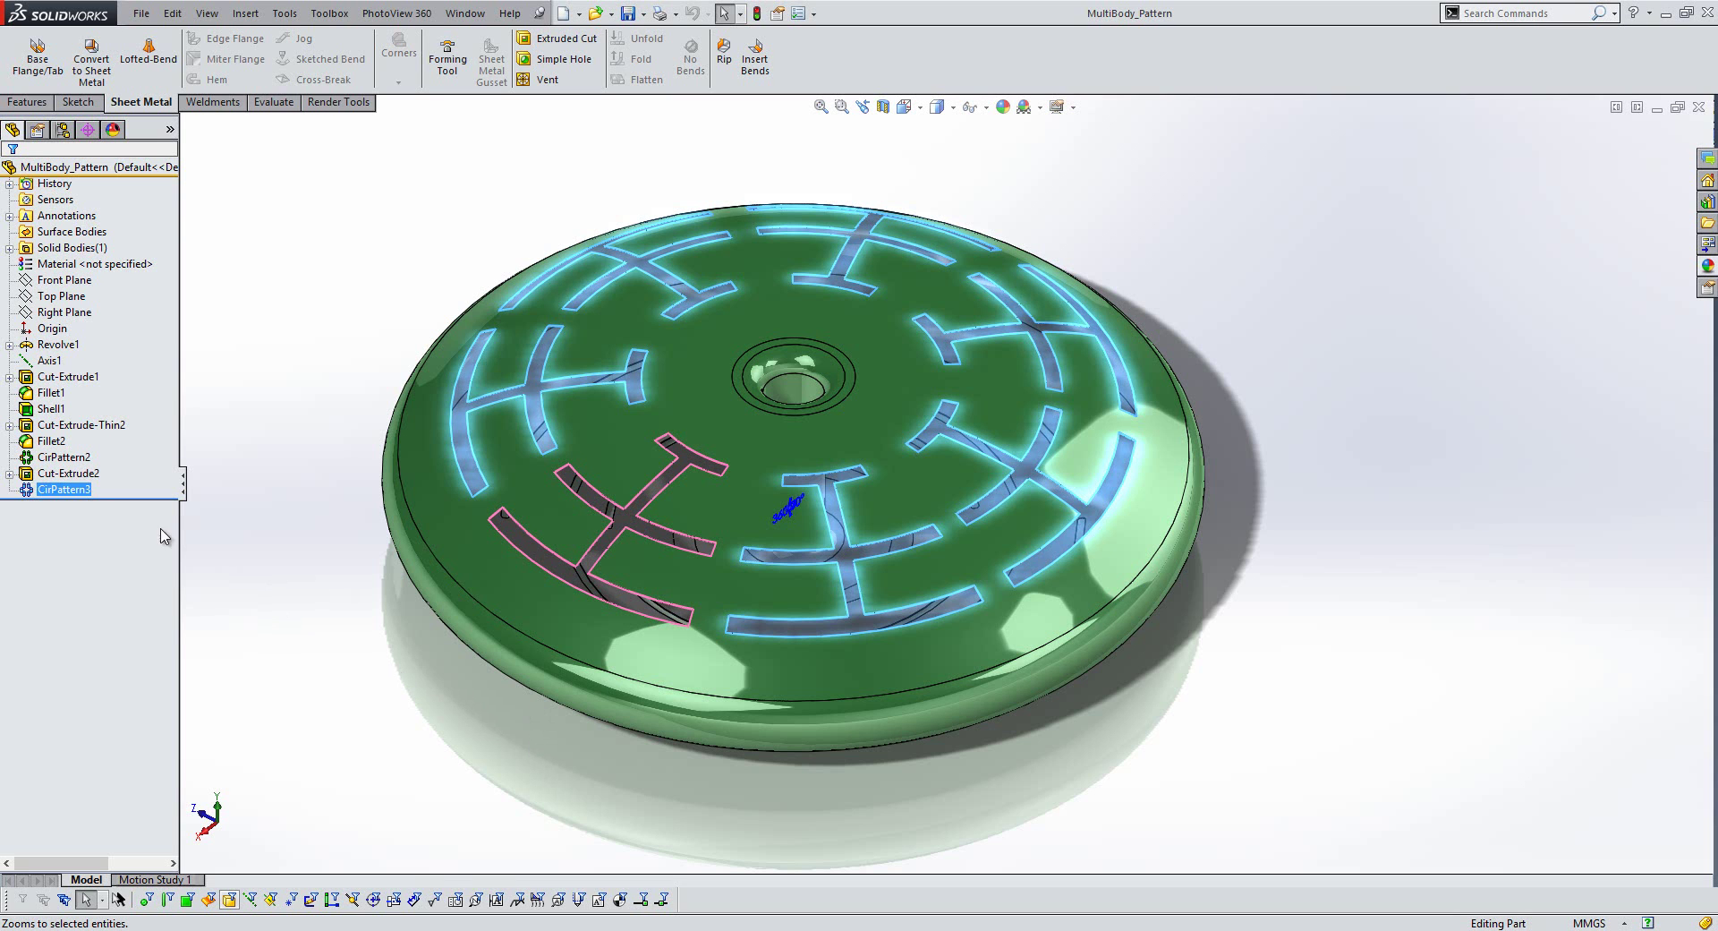
Edit CirPattern3 and increase its instances from 7 to 9
{"action": "right_click", "coordinate": [81, 486]}
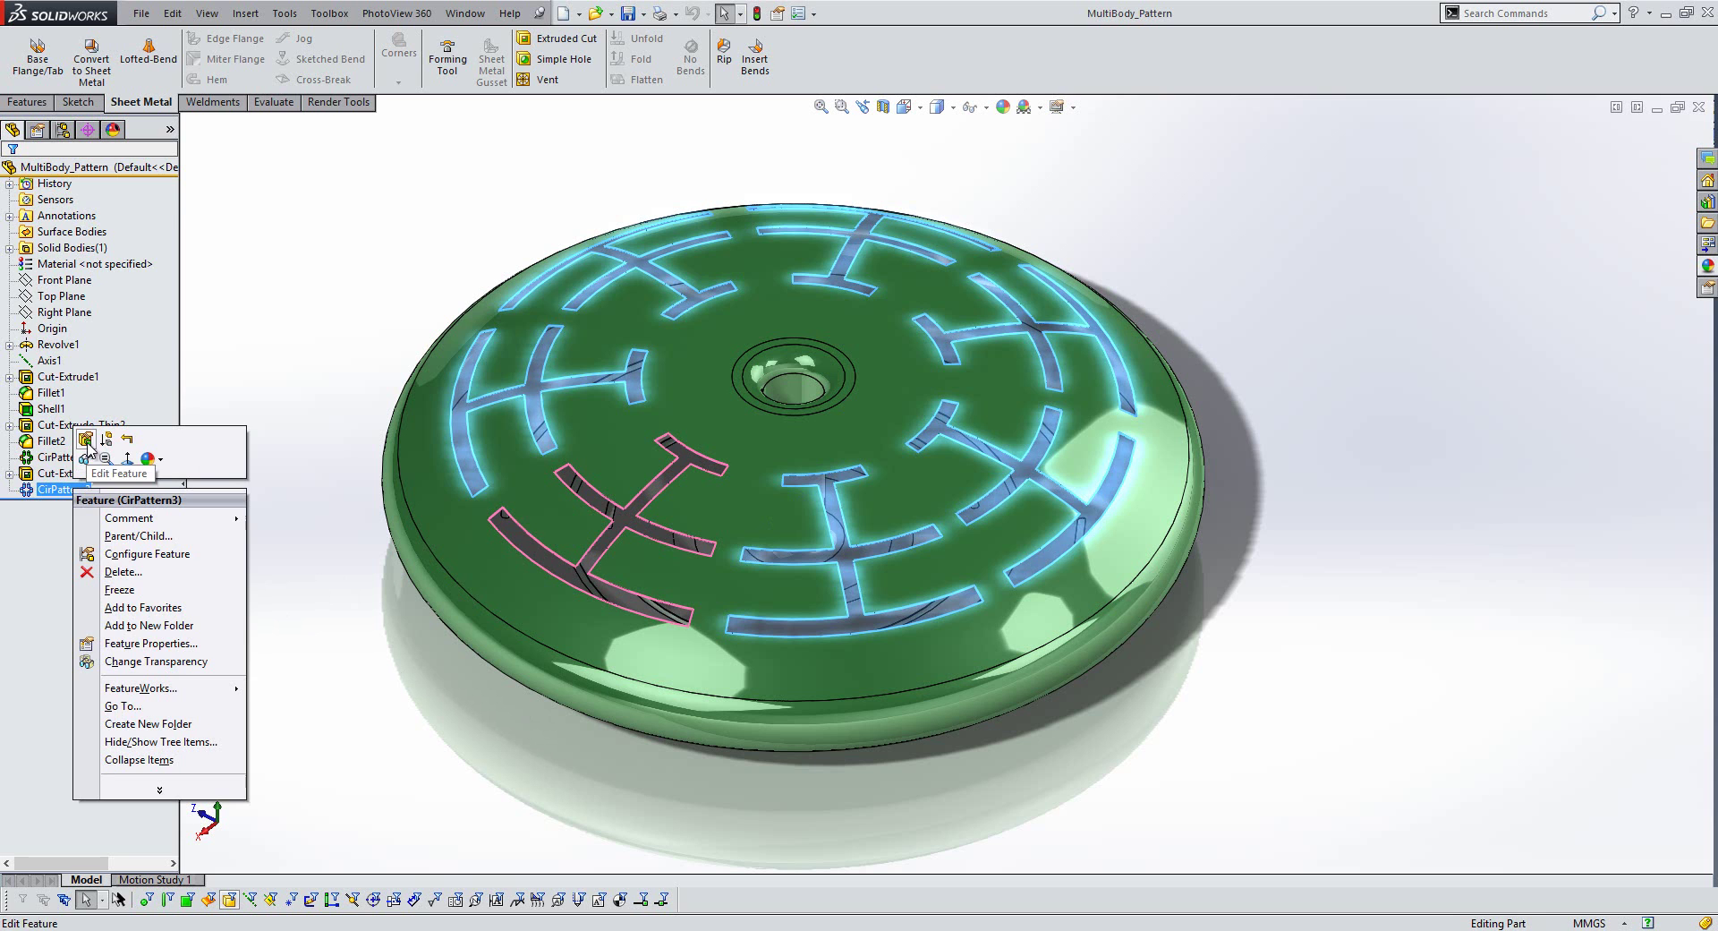
{"action": "left_click", "coordinate": [86, 438]}
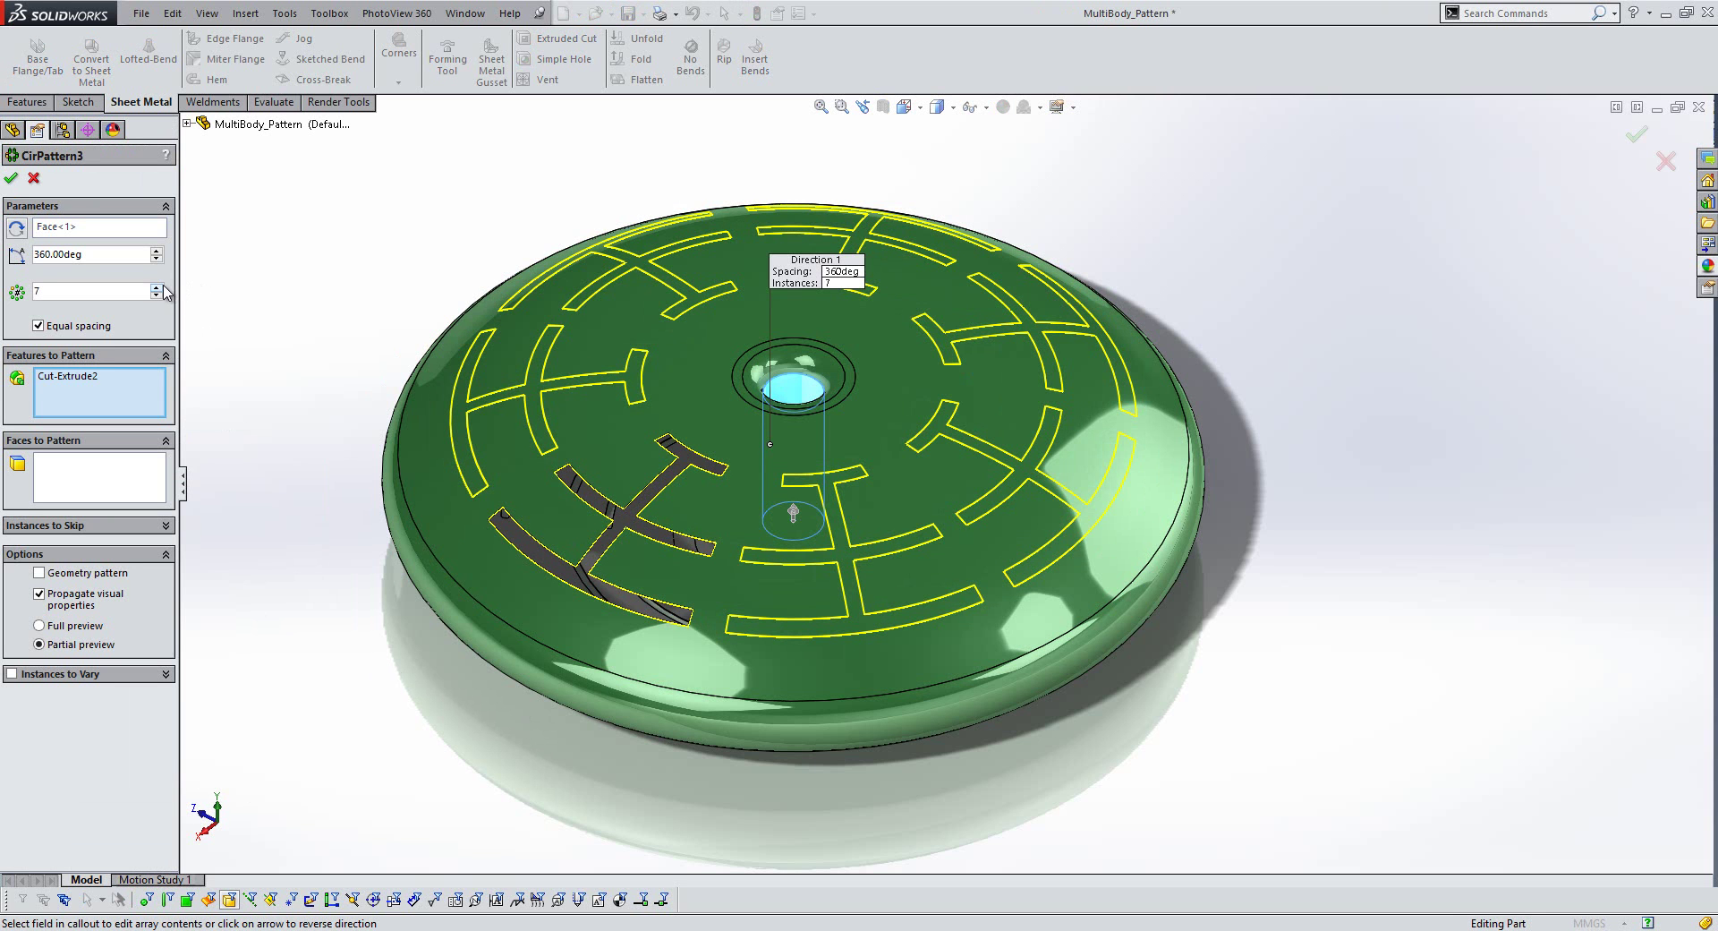
{"action": "left_click", "coordinate": [156, 286]}
{"action": "left_click", "coordinate": [156, 286]}
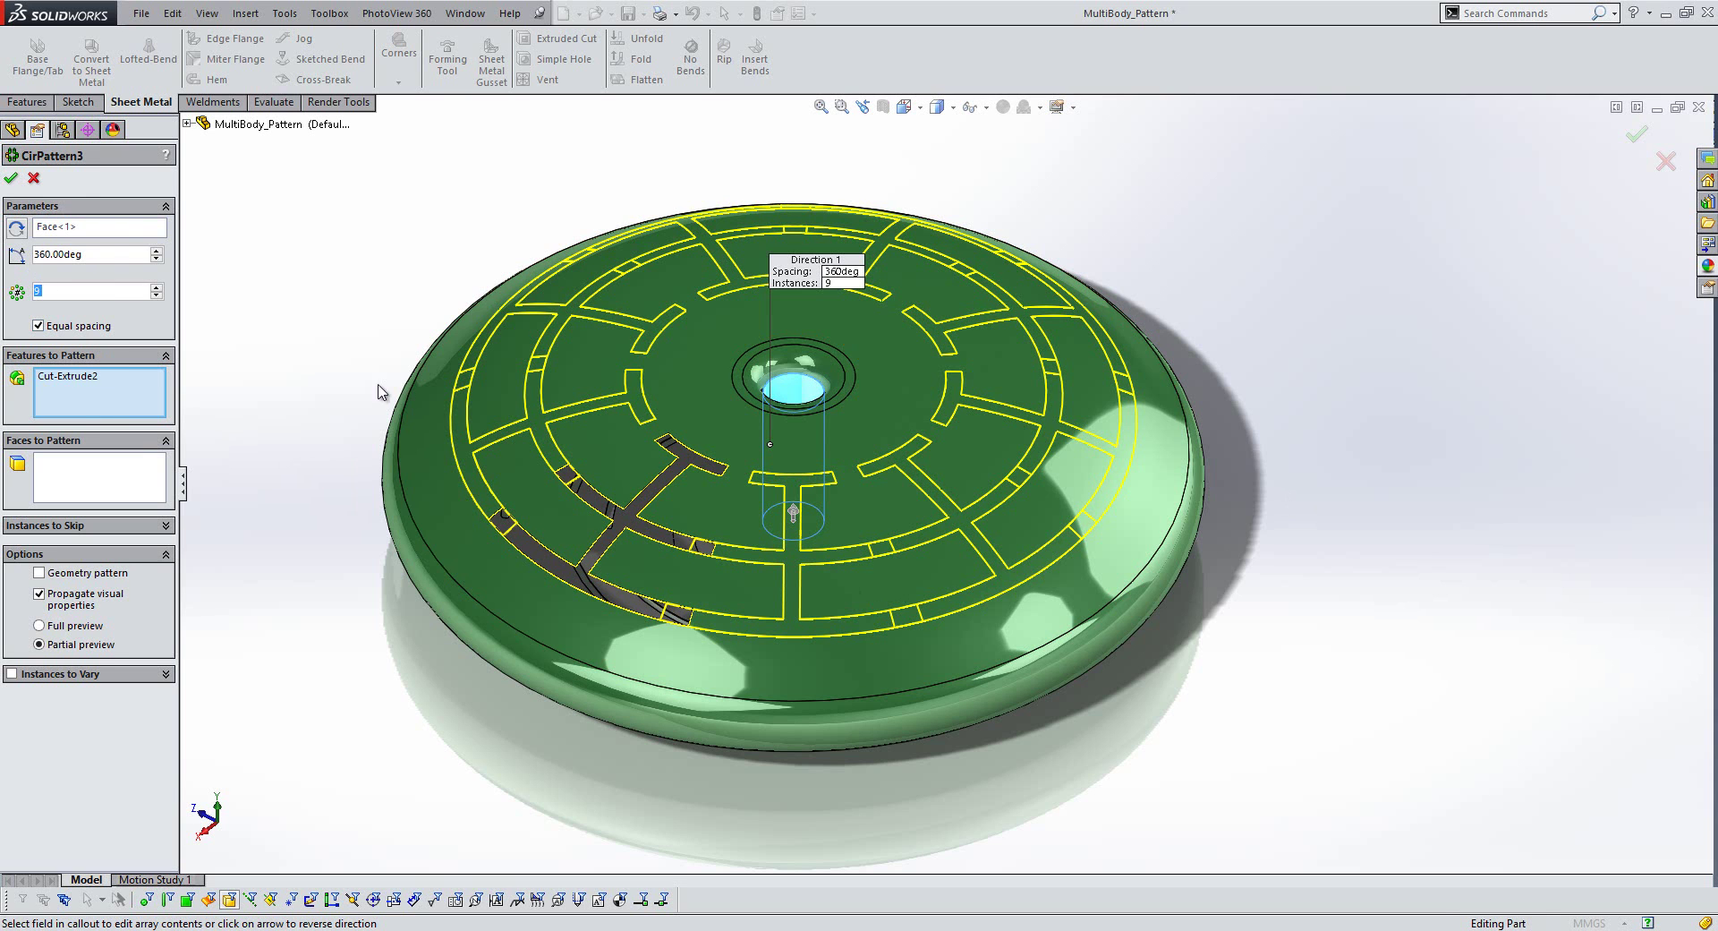
Accept the 9-instance pattern and keep only Body 1 using Selected bodies
{"action": "left_click", "coordinate": [11, 182]}
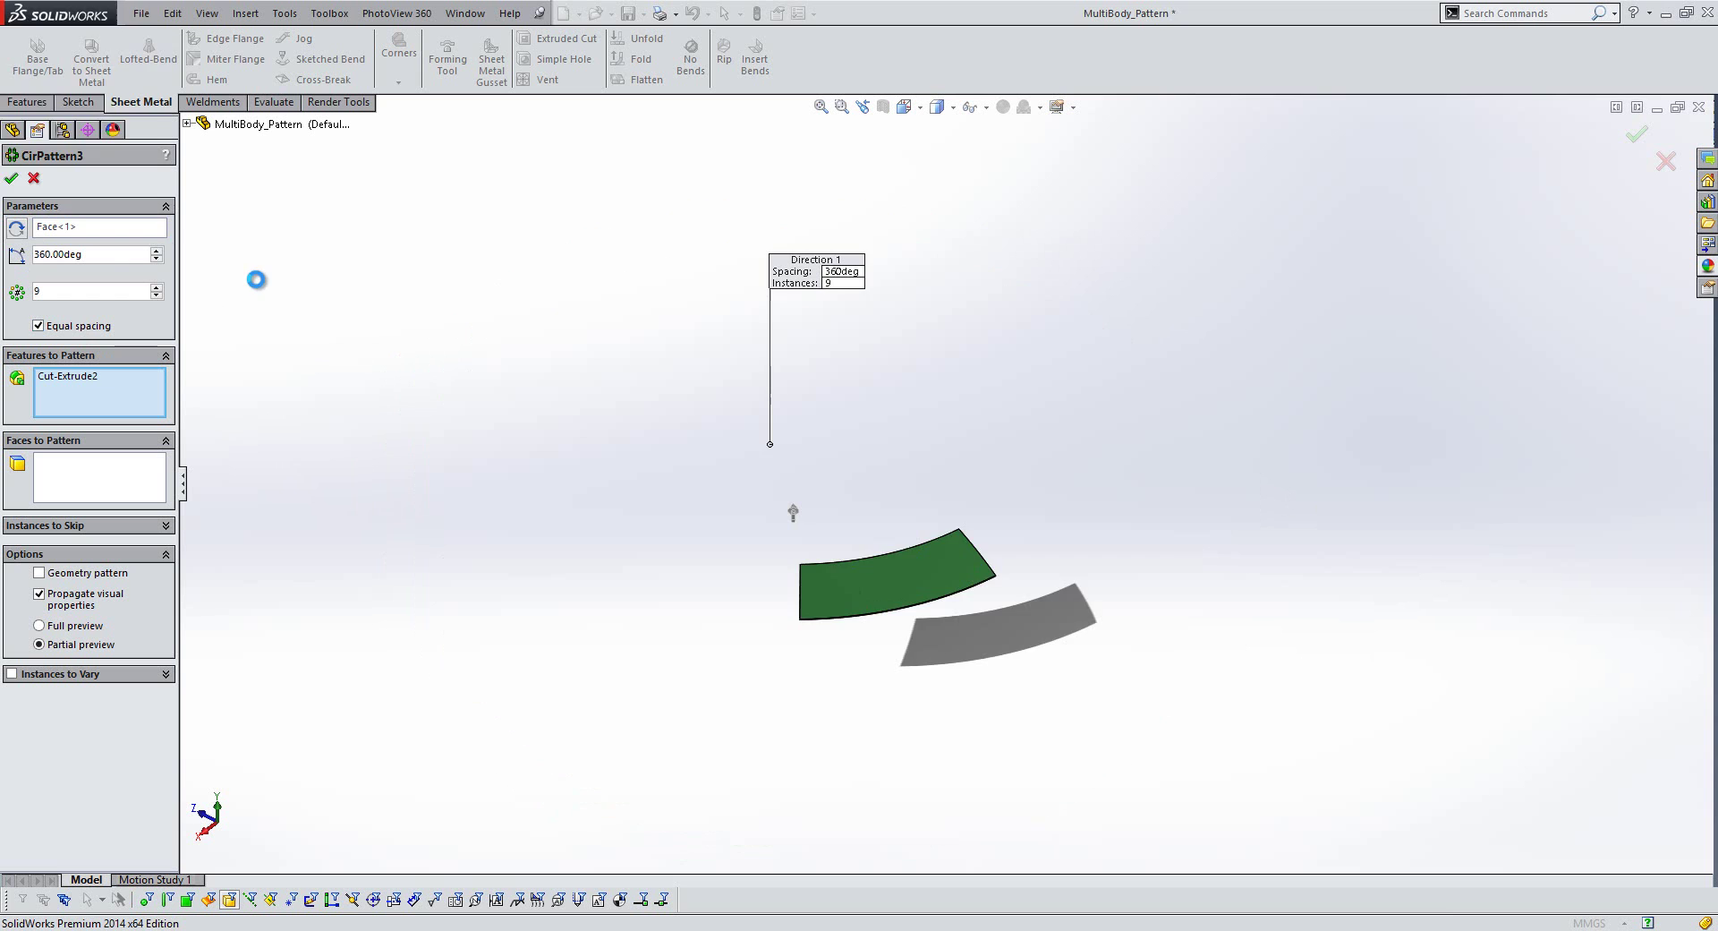
{"action": "left_click_drag", "start_coordinate": [114, 21], "coordinate": [323, 168]}
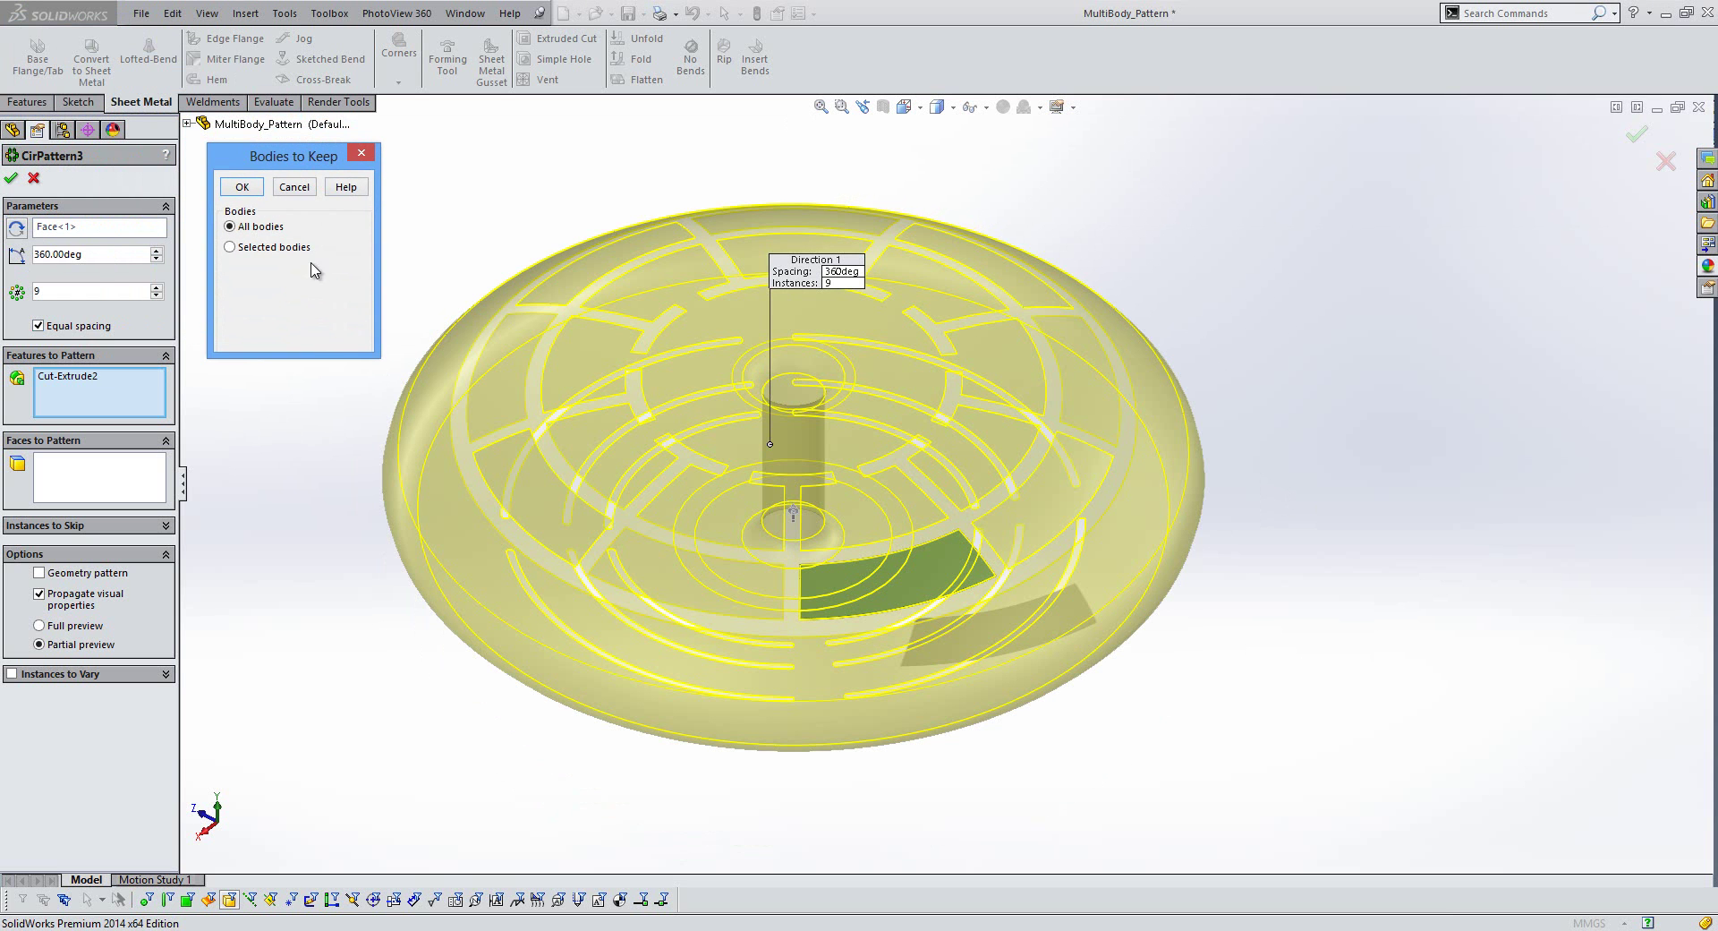
{"action": "left_click", "coordinate": [264, 250]}
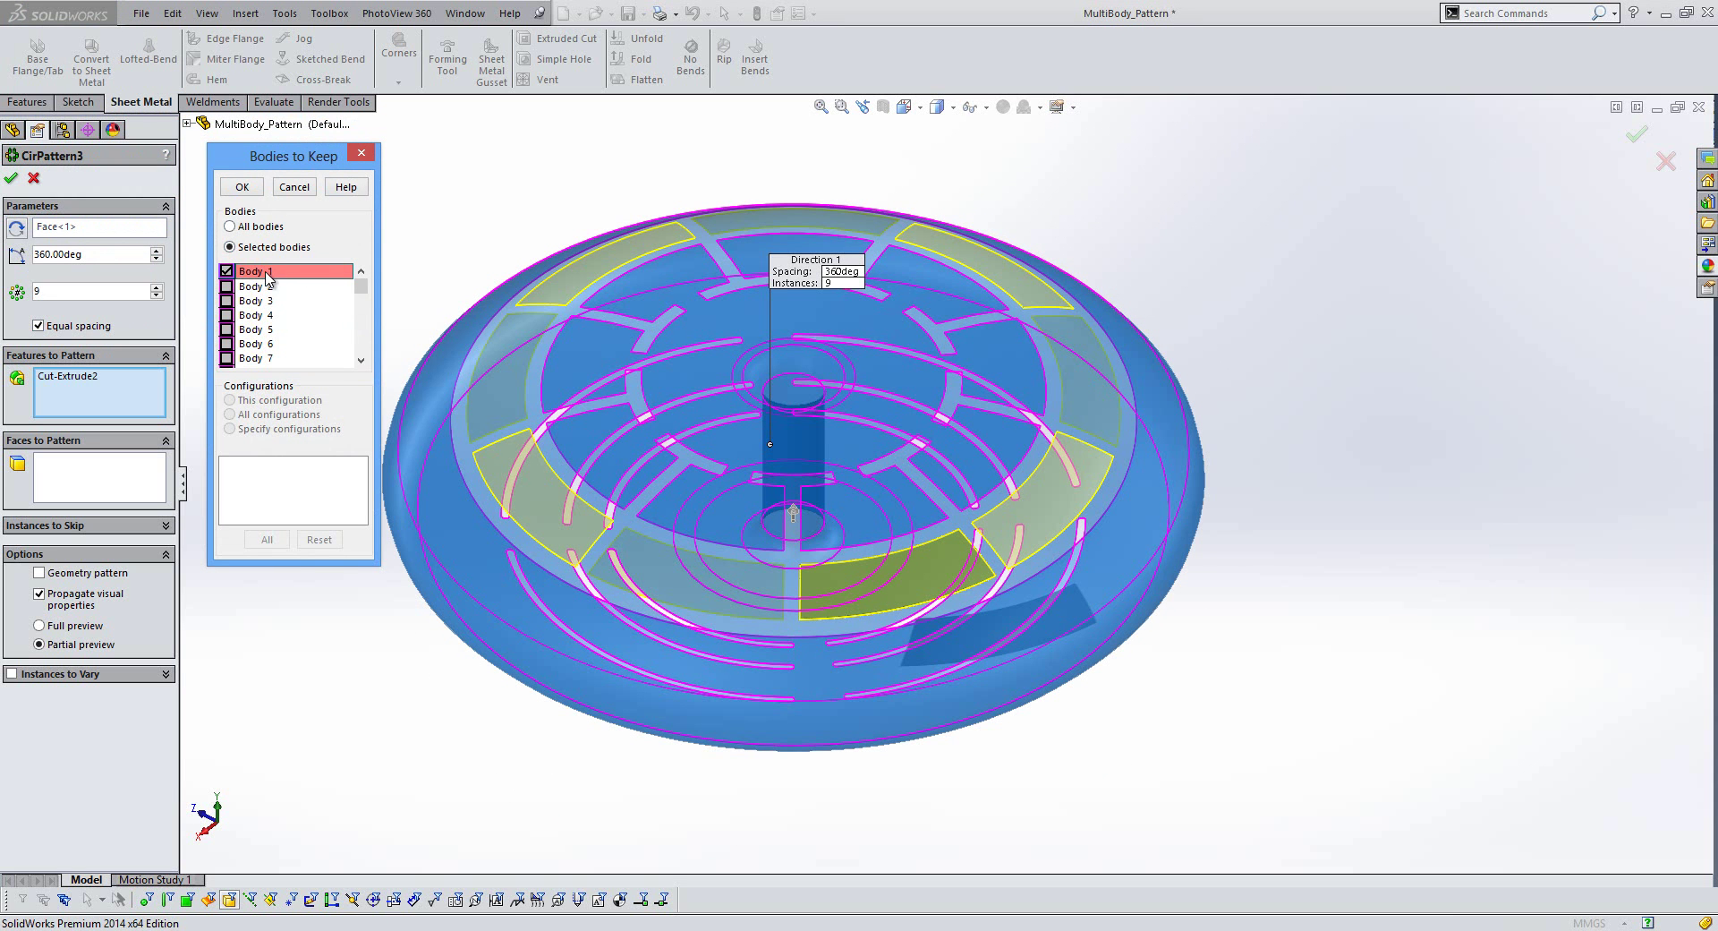
{"action": "left_click", "coordinate": [242, 187]}
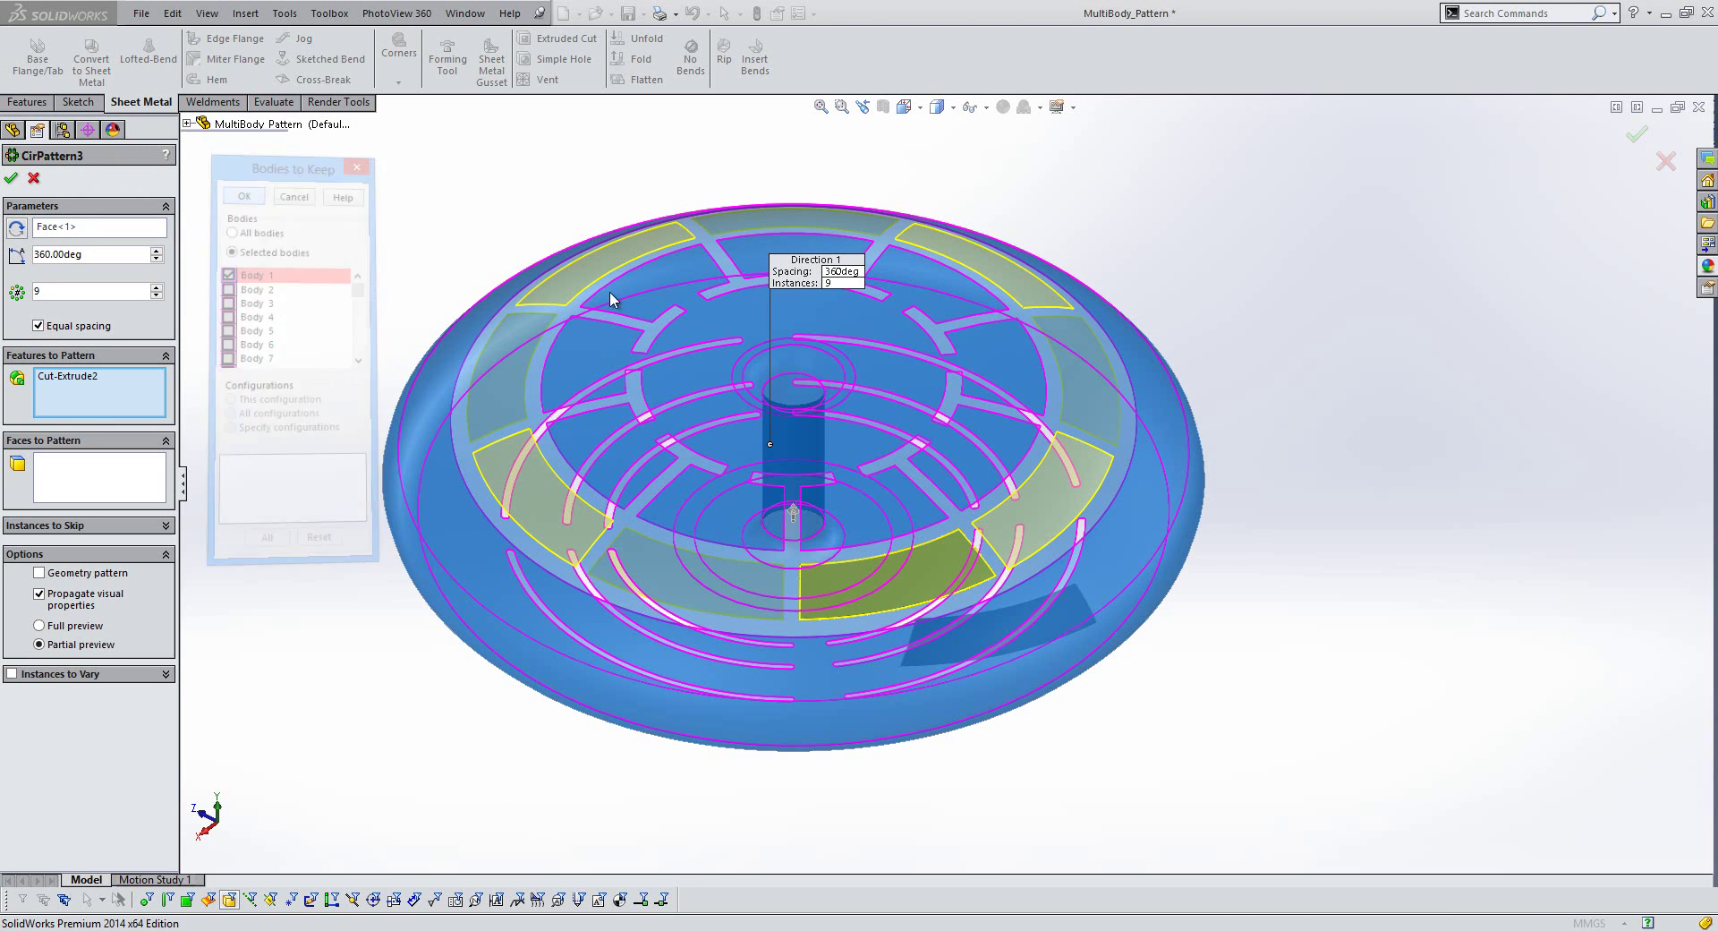